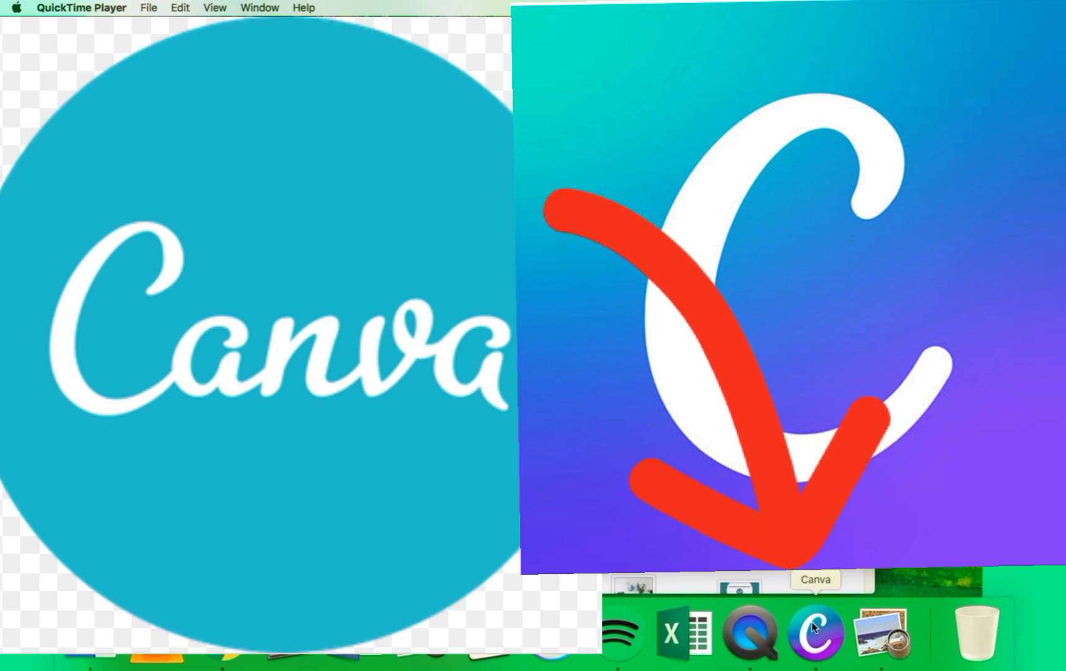
Step: Switch to the Canva app and check the recent and suggested searches on its home page
right_click(814, 625)
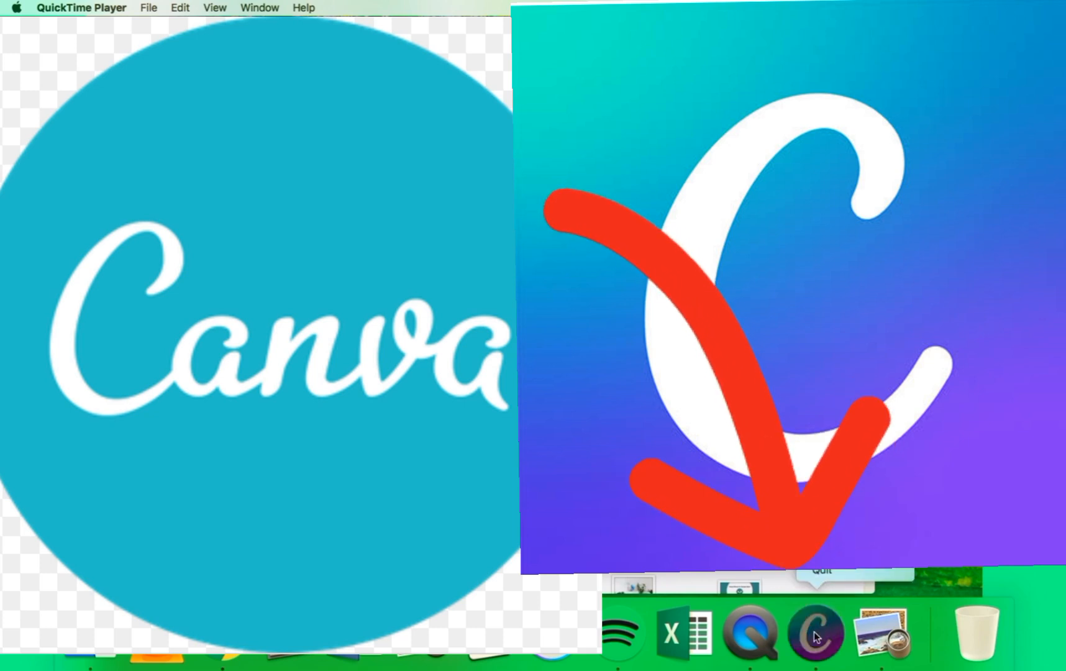
click(815, 636)
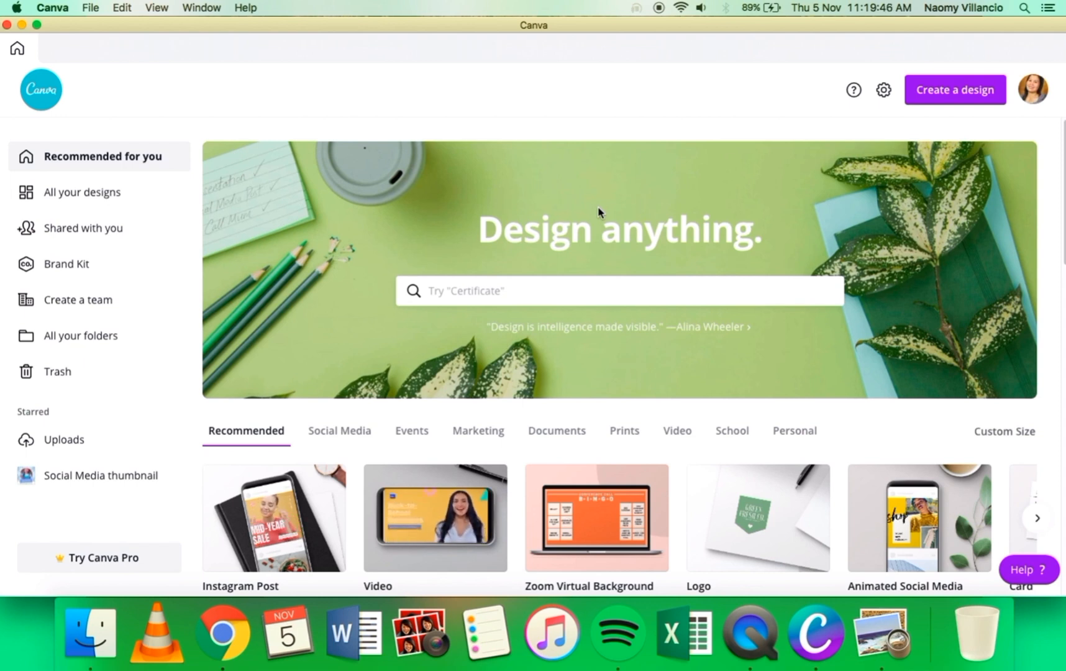
click(627, 289)
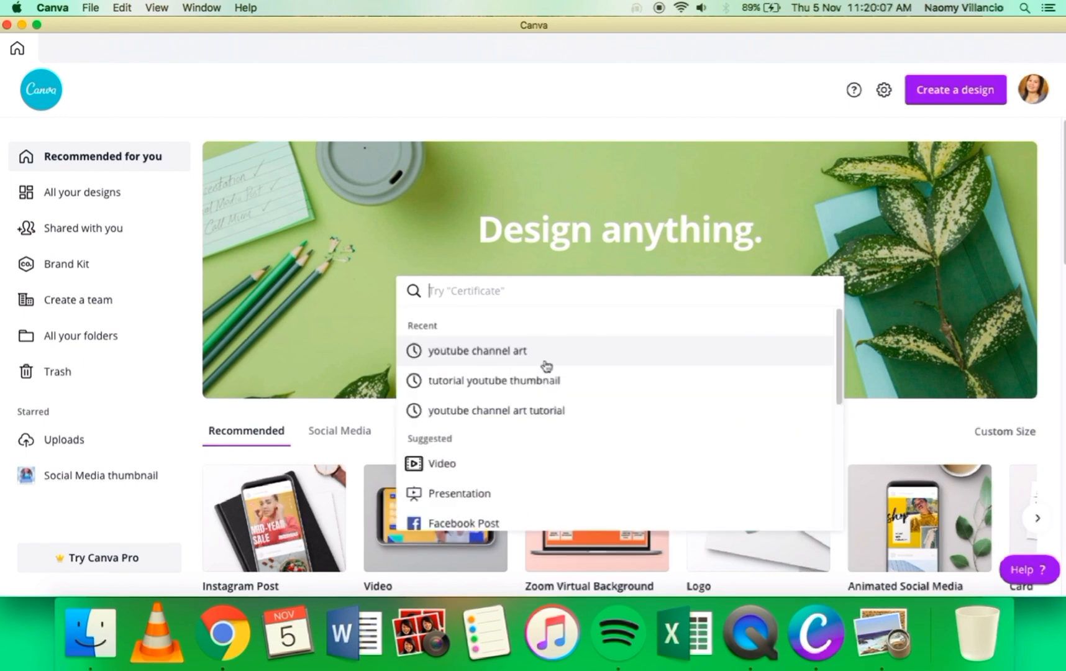
click(550, 237)
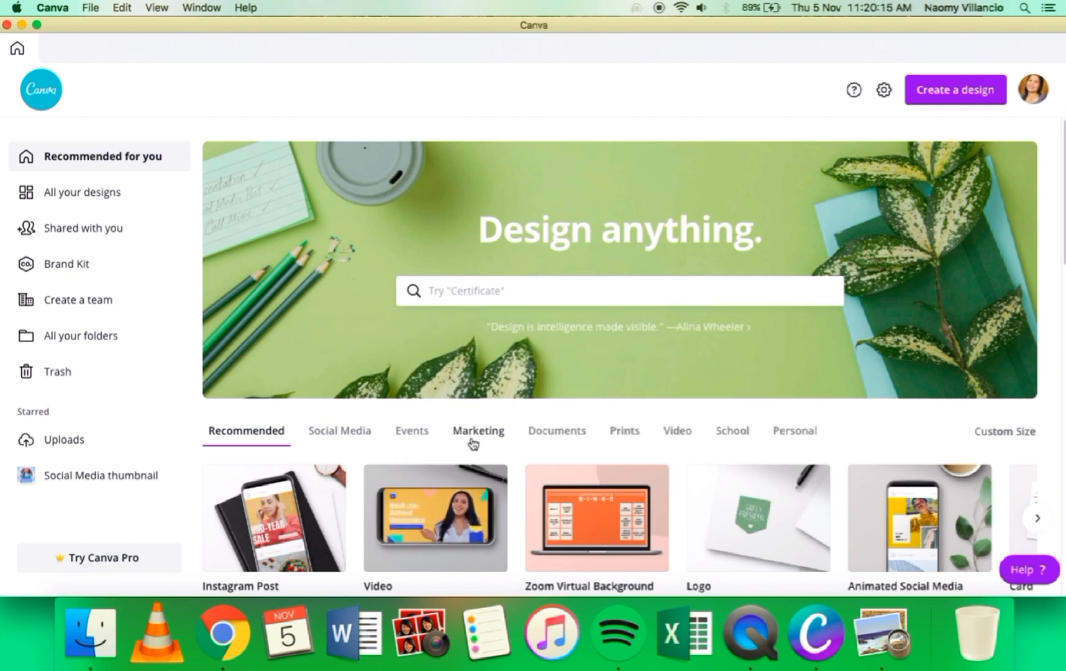
Step: Examine the home page's design types, existing designs and template collections such as Instagram Posts, Infographics, Facebook Posts and Logos
scroll(474, 443, down, 1)
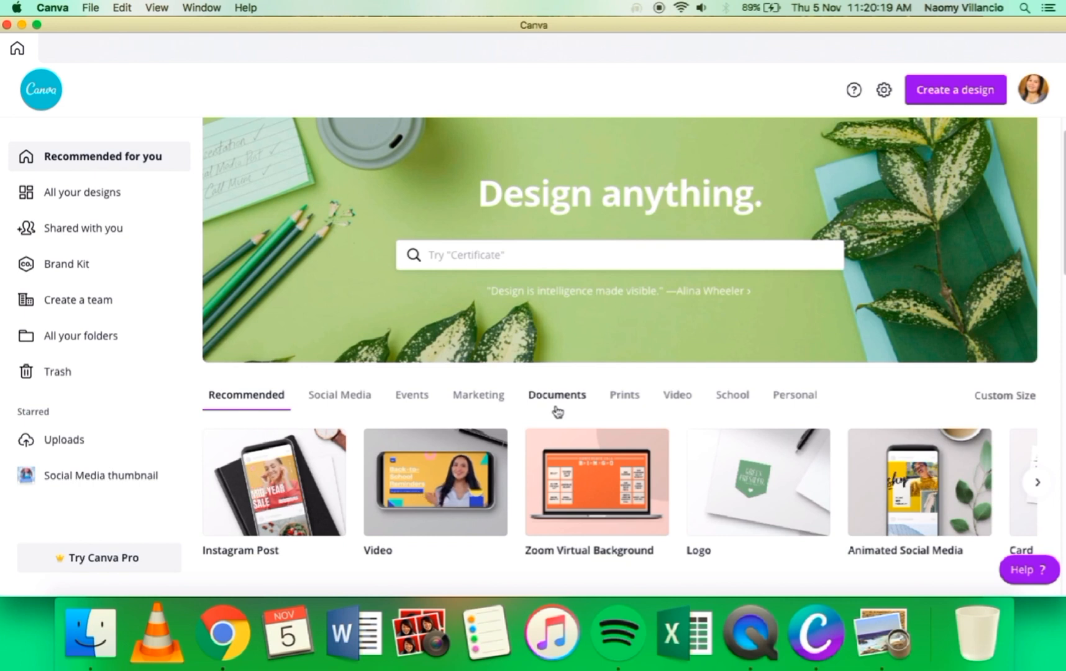
scroll(658, 407, down, 1)
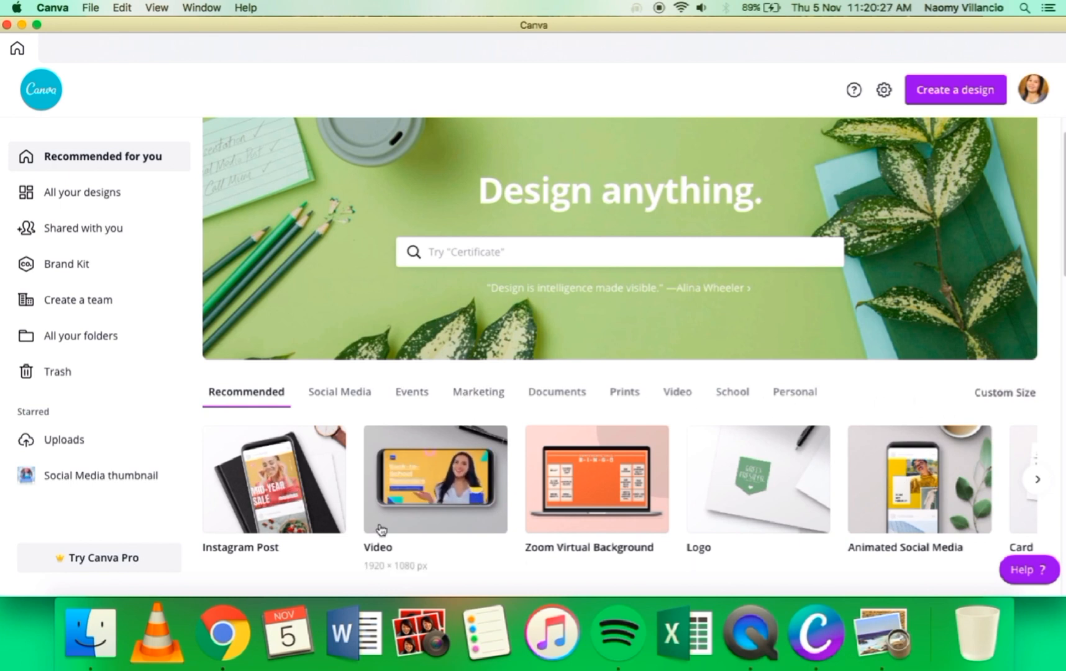
scroll(381, 518, down, 1)
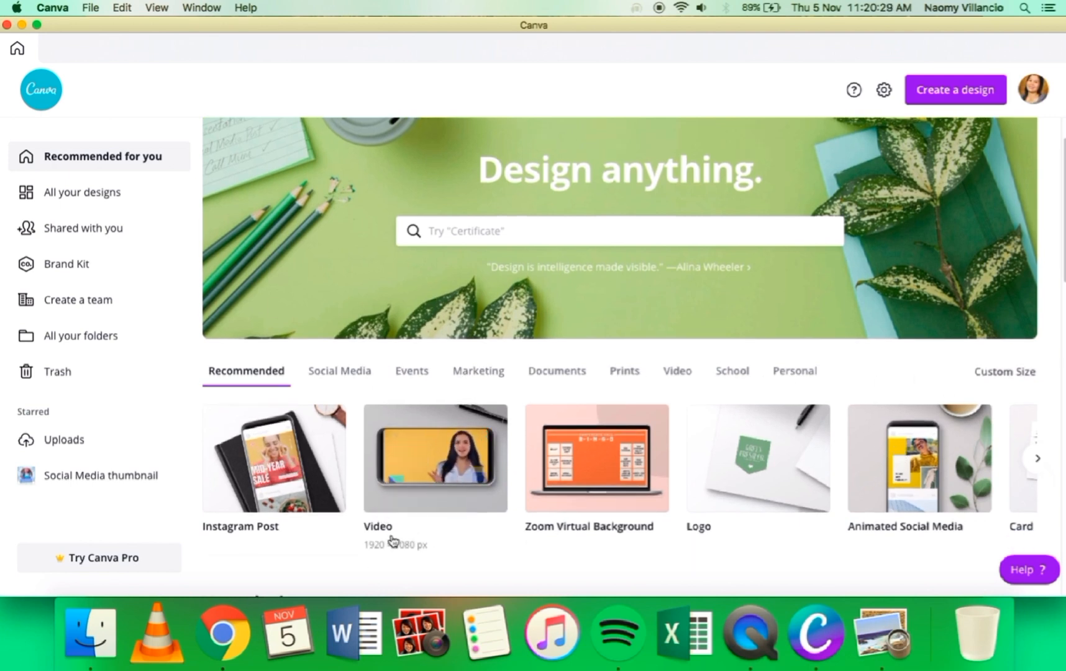
scroll(652, 460, down, 10)
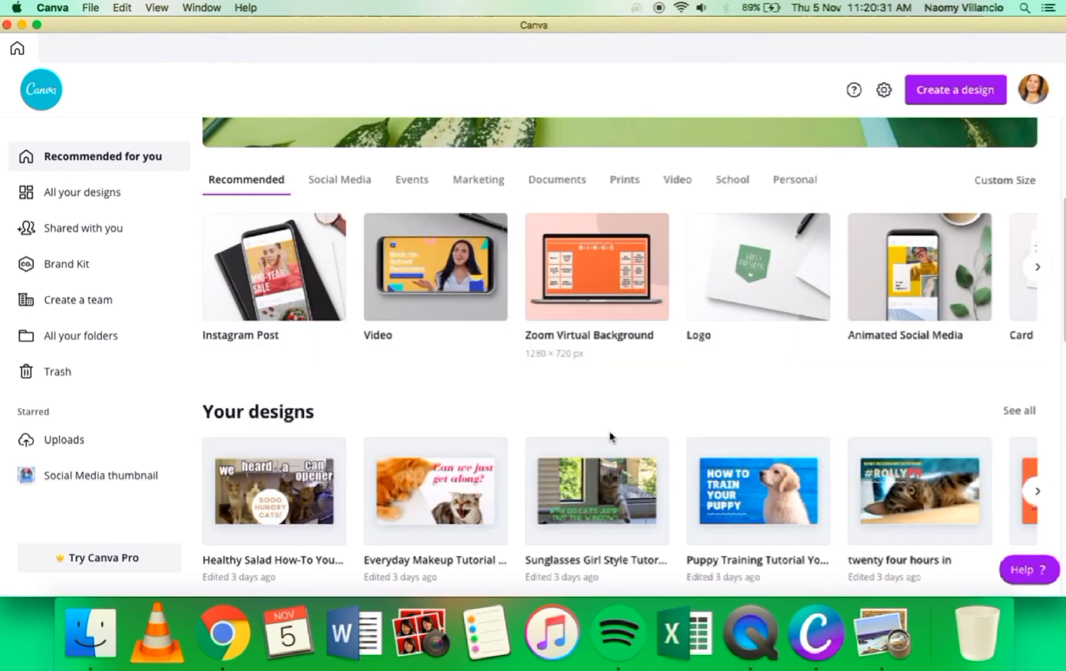
scroll(557, 424, down, 9)
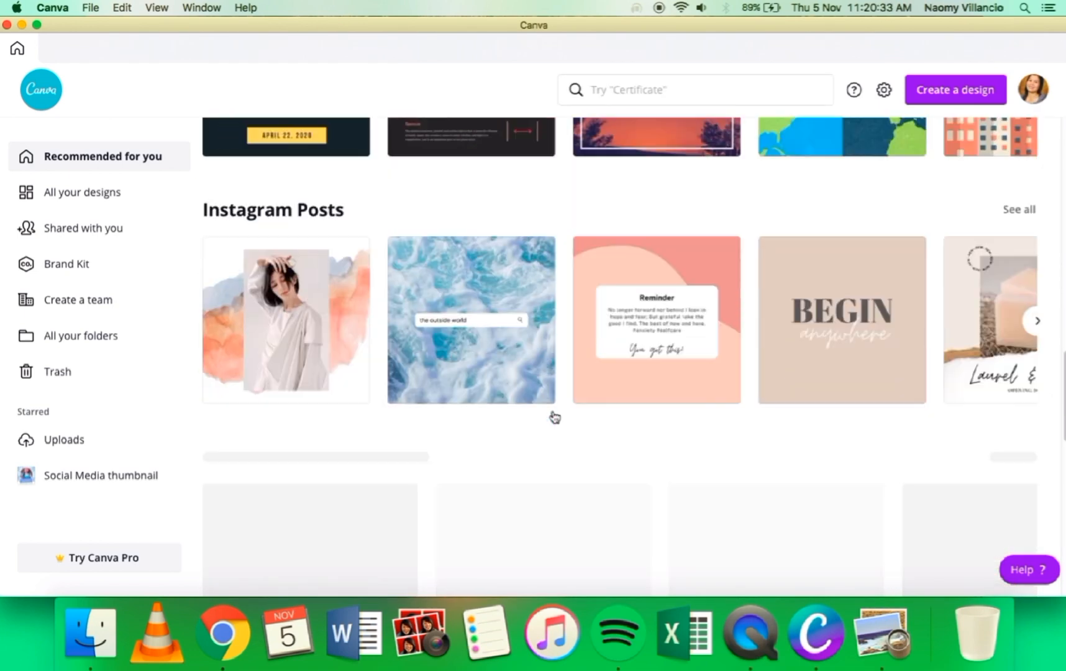
scroll(546, 416, down, 9)
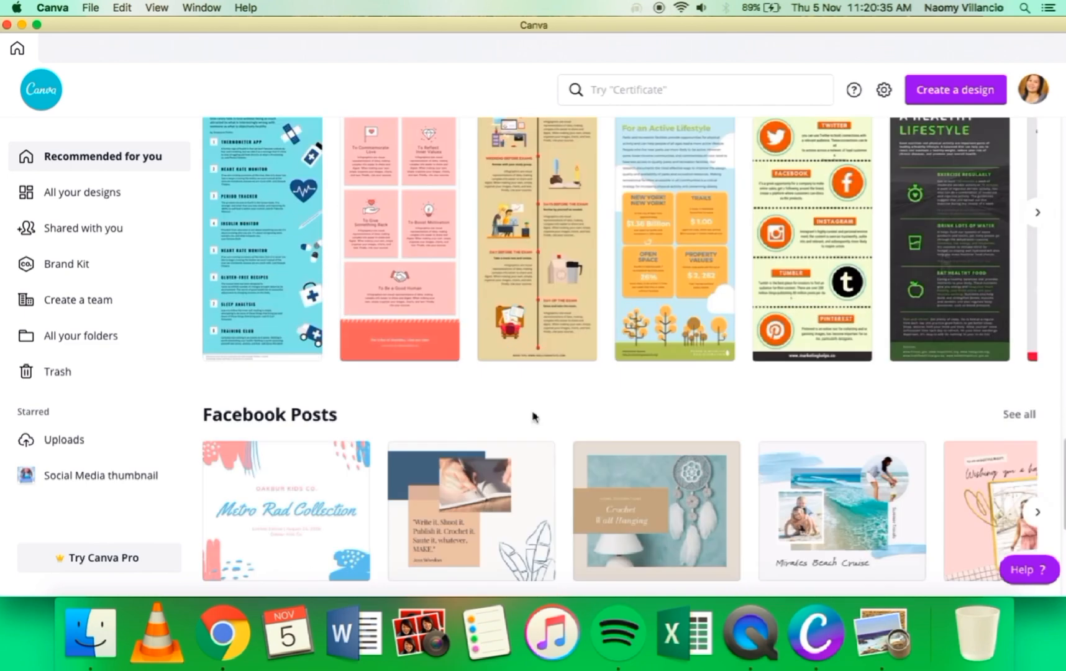
scroll(534, 417, down, 3)
scroll(533, 410, up, 13)
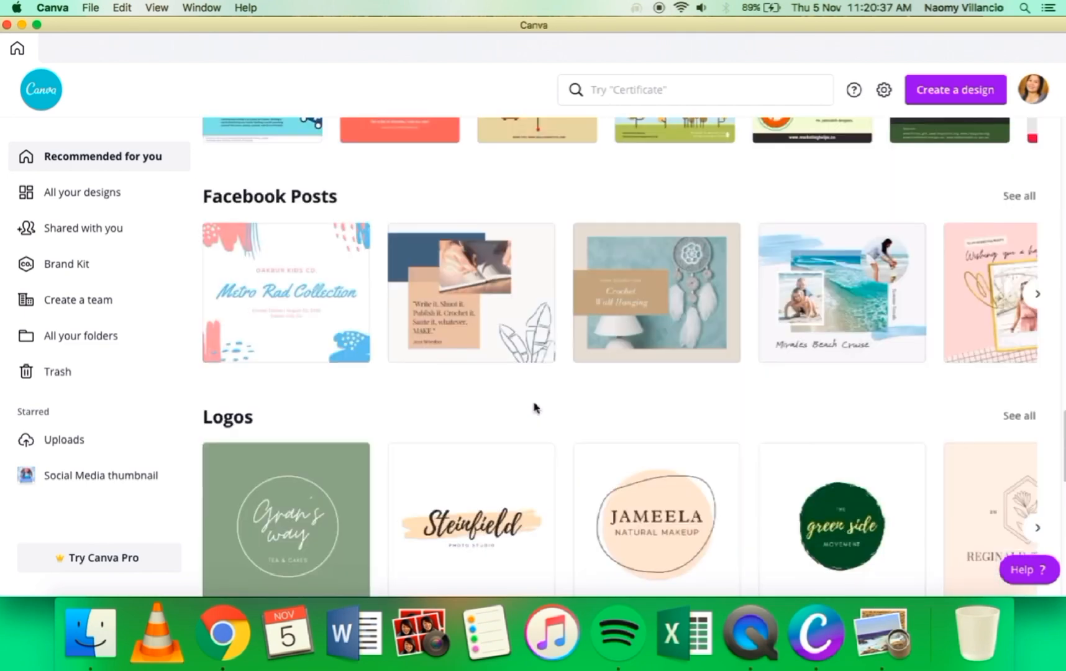
Step: Search the templates for "tutorial youtube thumbnail" using the recent search
click(618, 91)
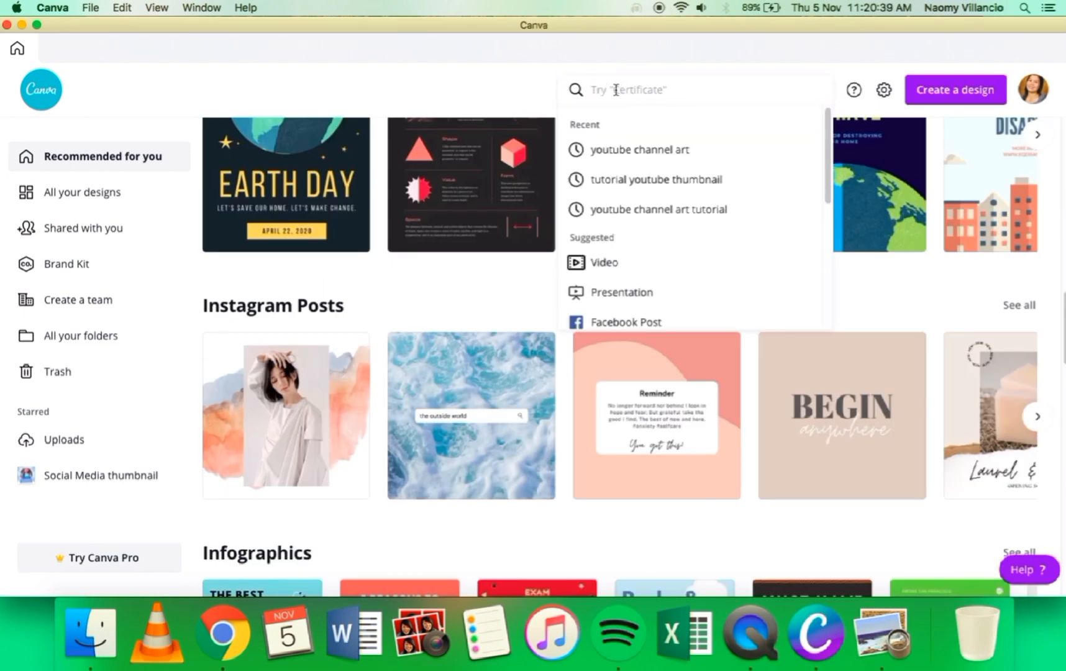
click(654, 184)
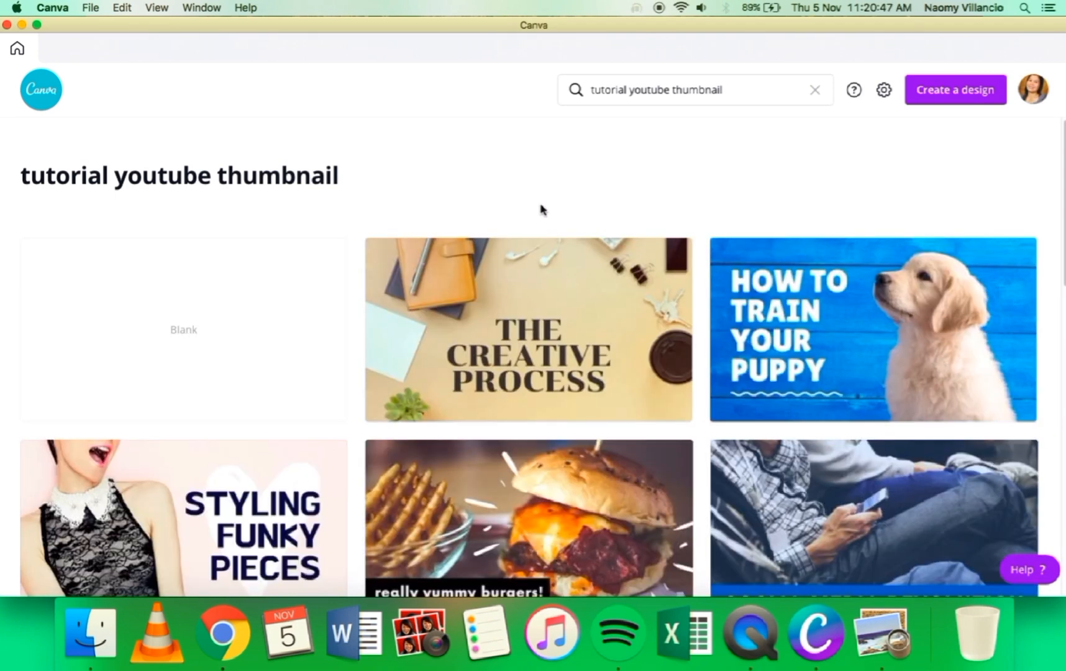
scroll(522, 328, down, 1)
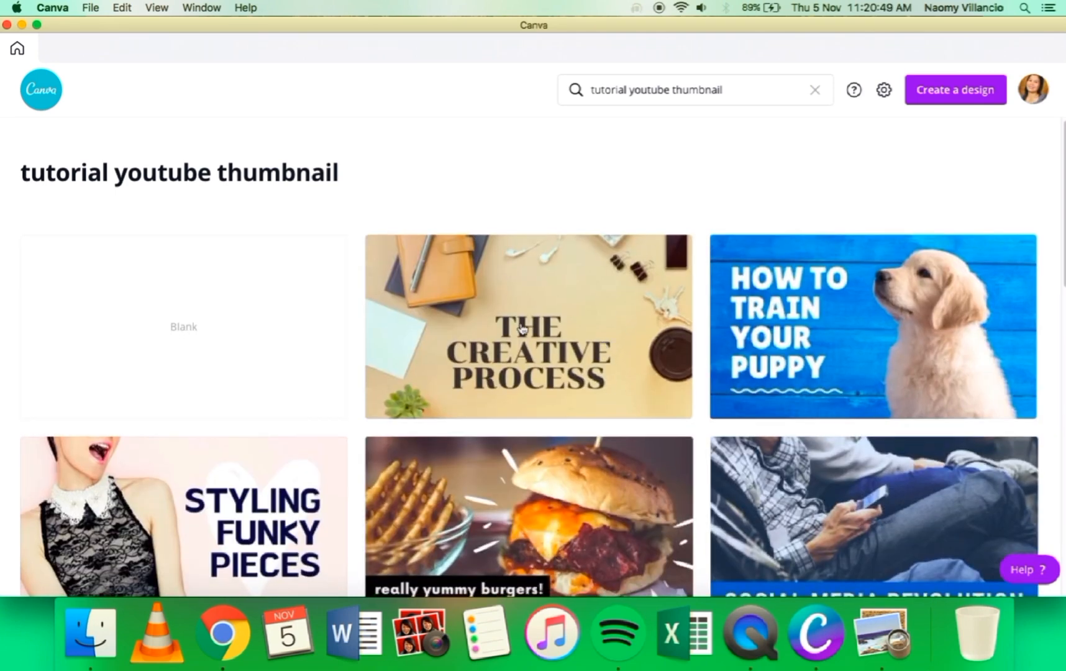
click(182, 330)
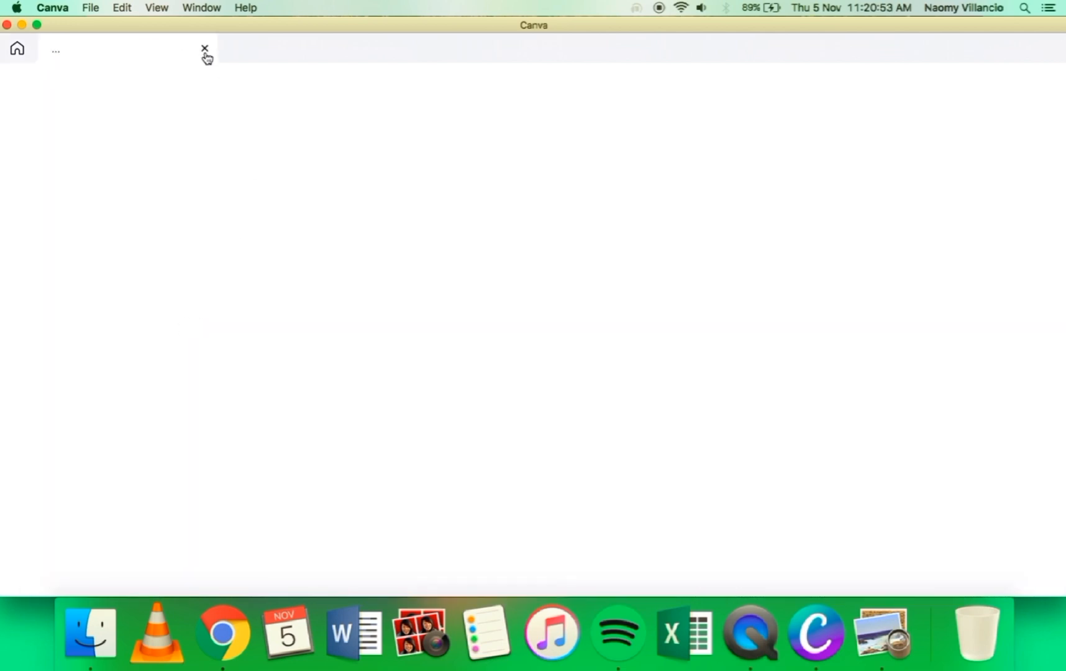
click(205, 49)
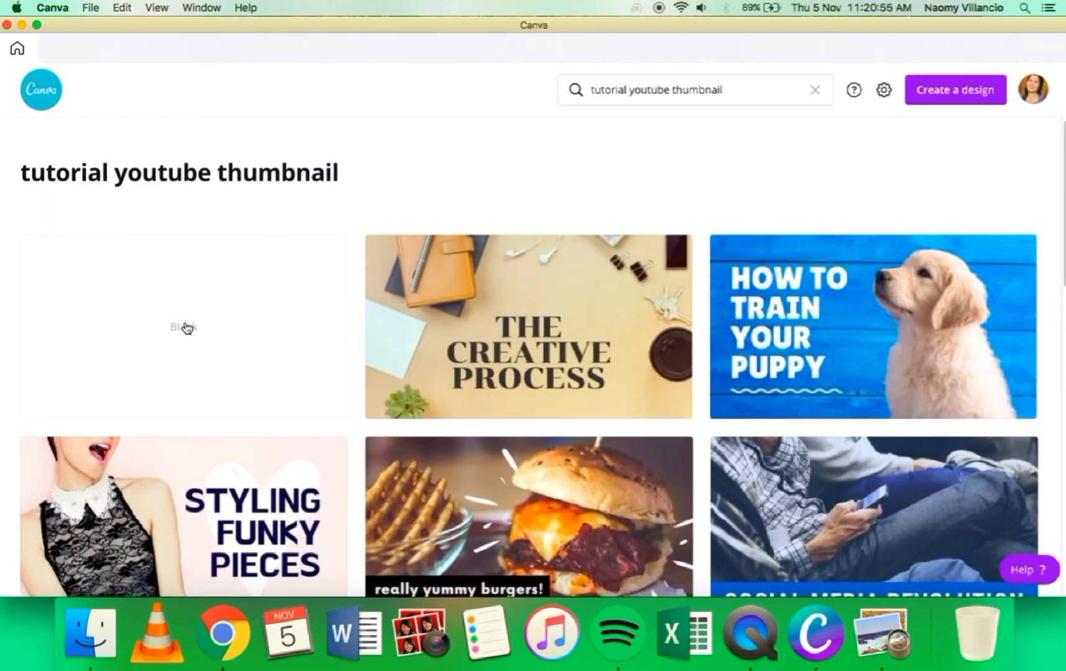
Step: Browse the thumbnail templates in the search results and open the "How to Train Your Puppy" template
scroll(553, 342, down, 2)
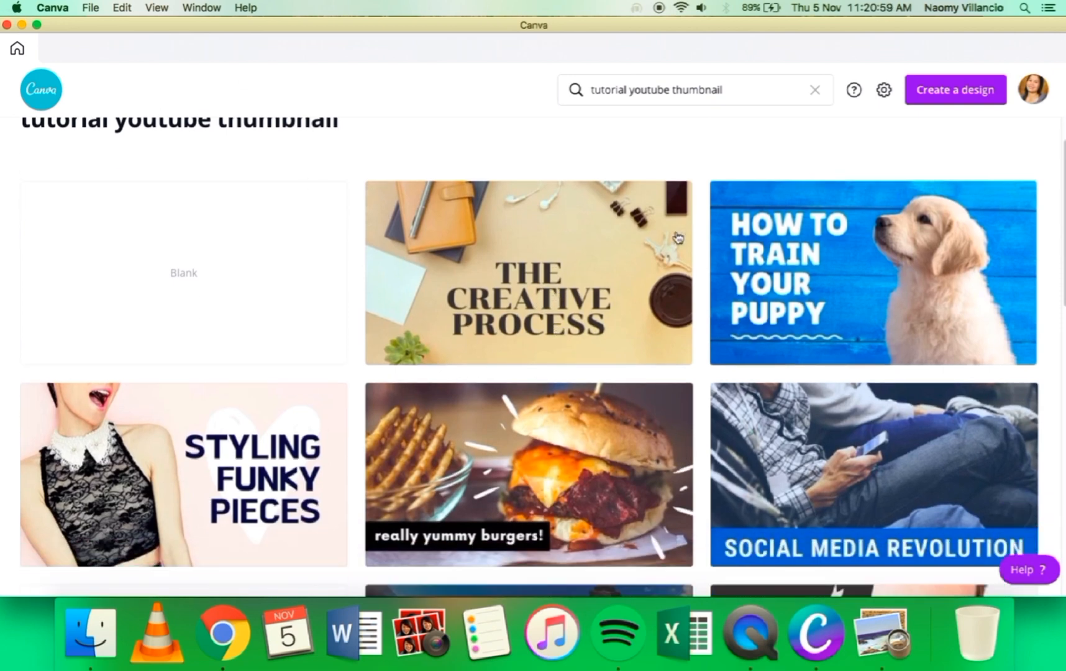
scroll(674, 561, down, 15)
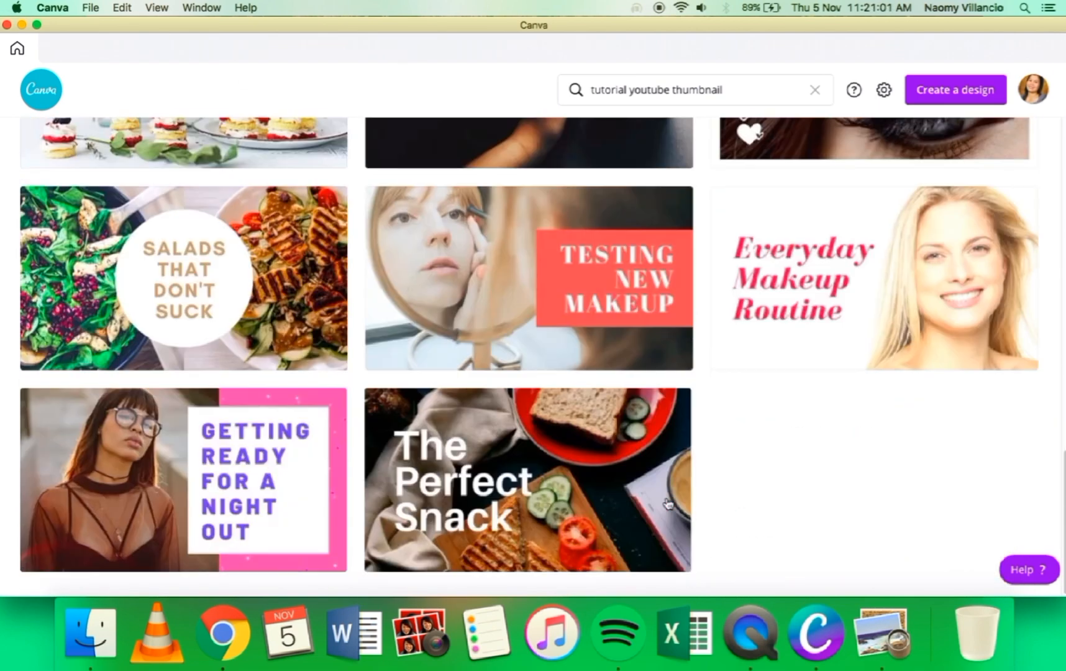
scroll(528, 432, up, 9)
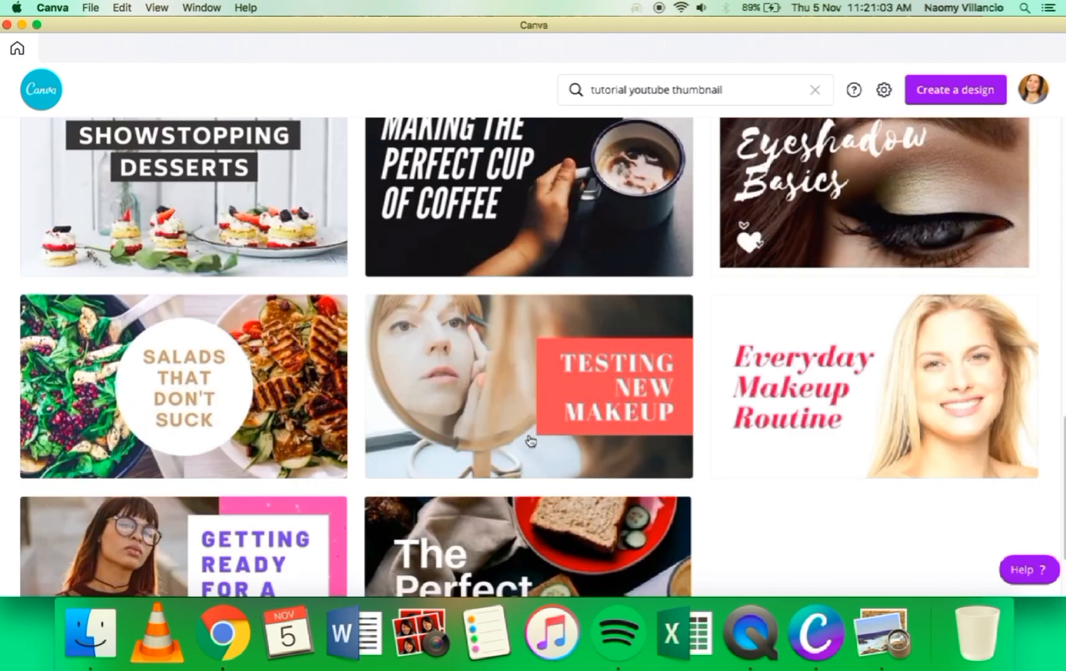
scroll(531, 438, down, 9)
scroll(531, 442, down, 1)
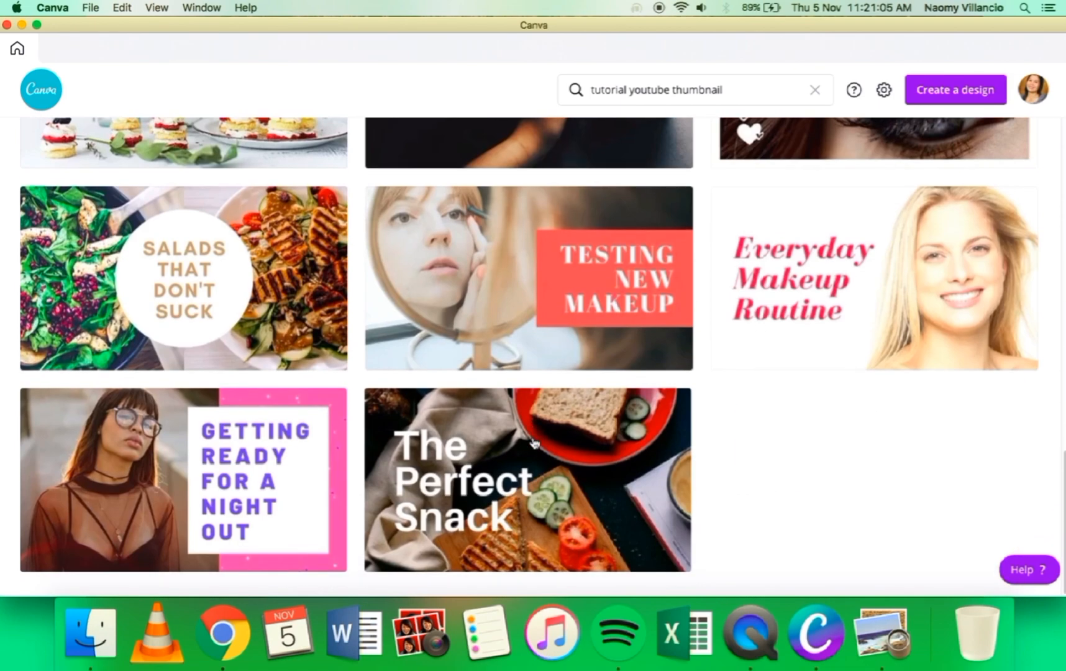
scroll(521, 352, up, 6)
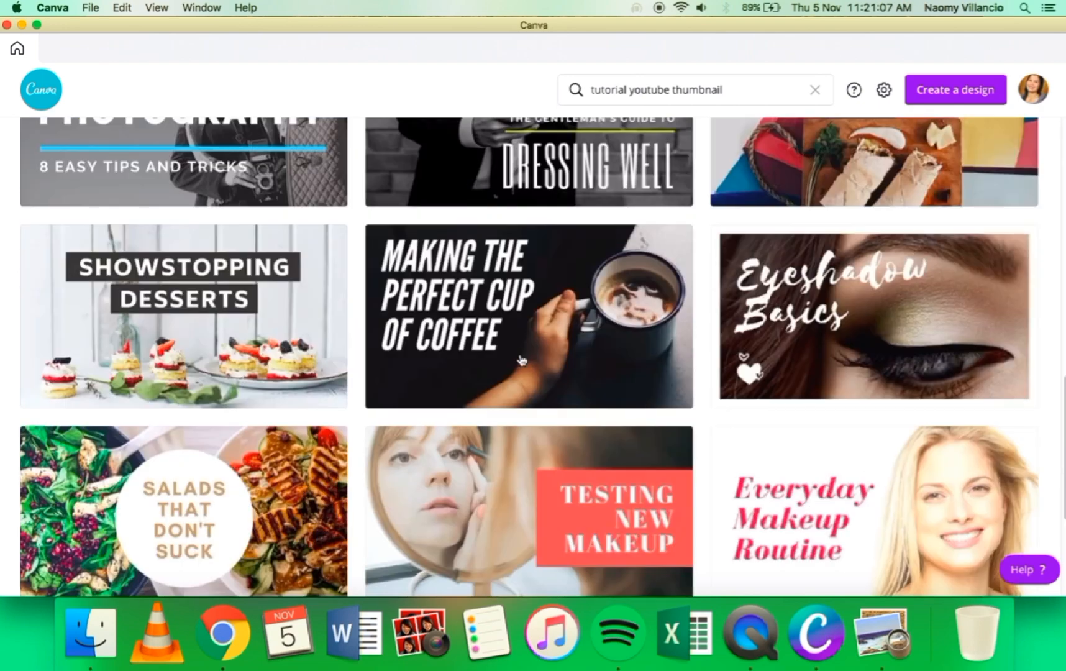
scroll(521, 361, up, 9)
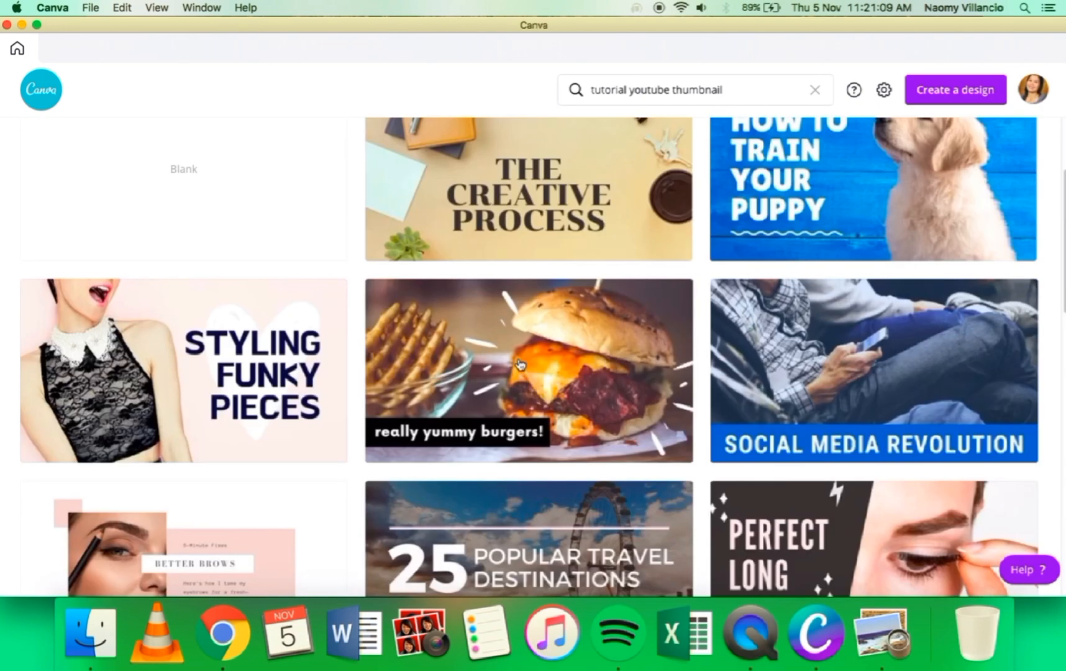
scroll(519, 364, up, 3)
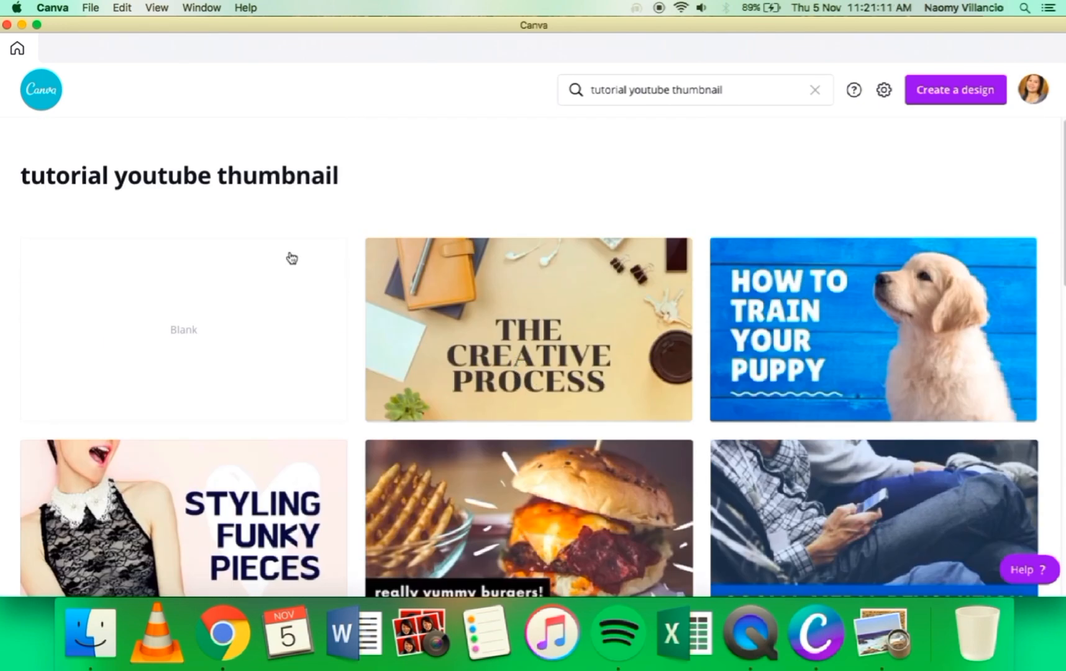
scroll(591, 431, down, 5)
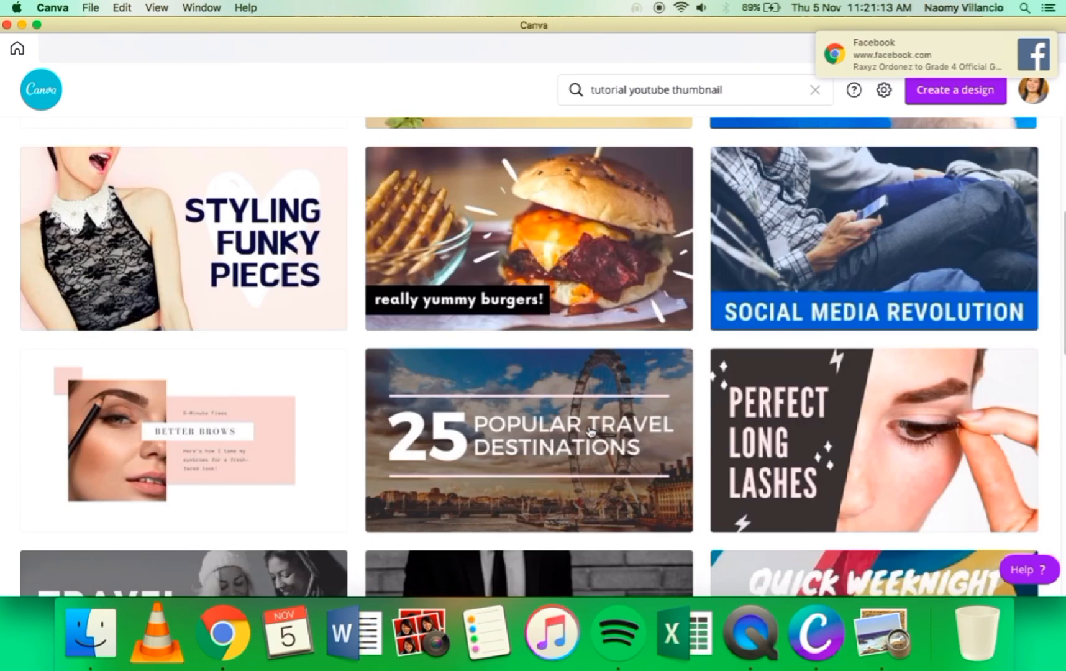
scroll(591, 432, up, 3)
scroll(591, 431, up, 2)
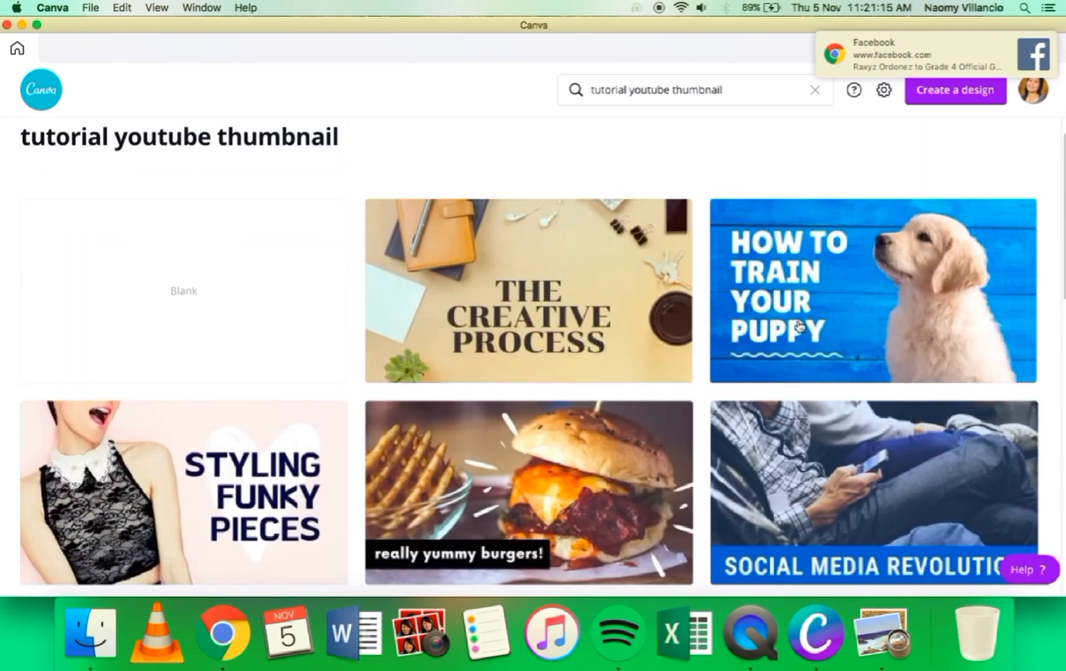
click(853, 320)
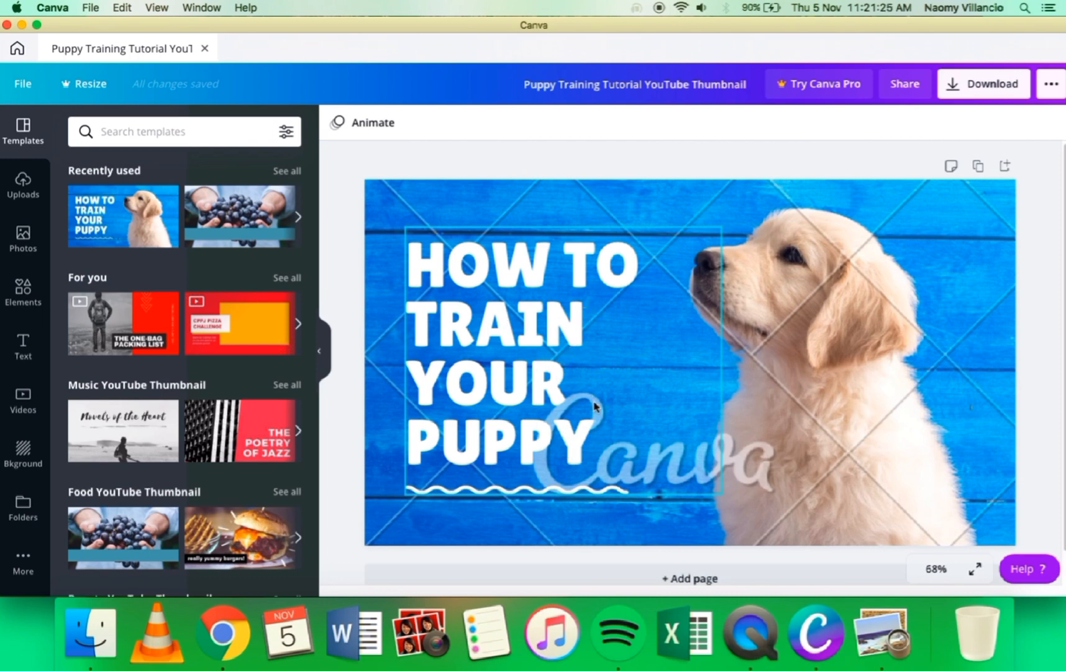
Step: Change the thumbnail's heading text to "HOW TO BATHE YOUR PUPPY"
click(572, 437)
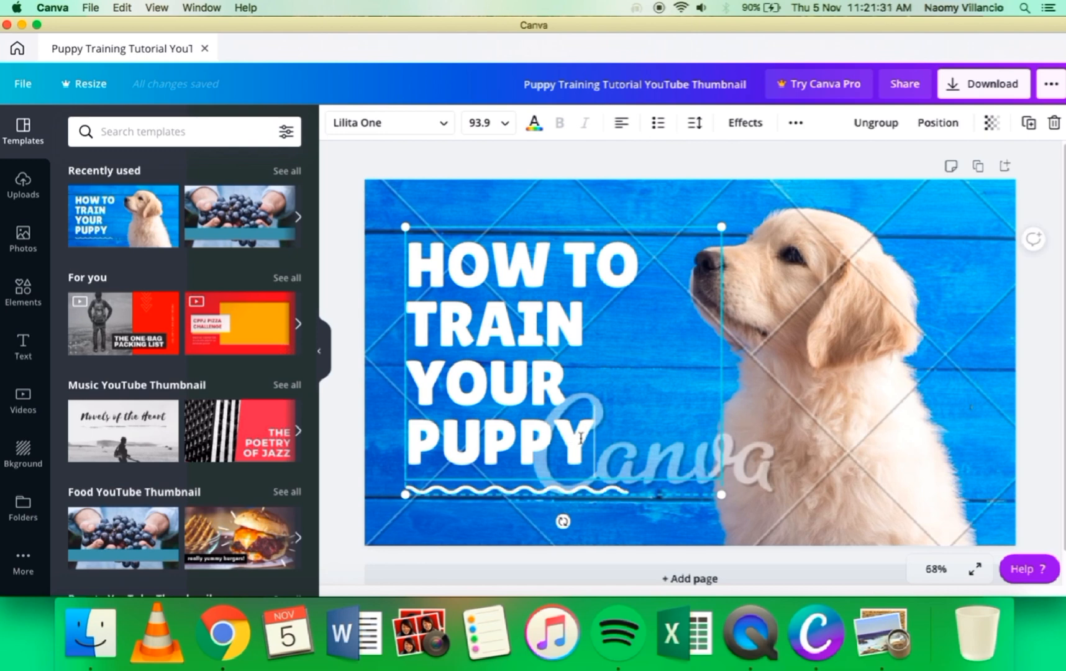
key(BackSpace)
key(BackSpace)
key(BackSpace)
key(BackSpace)
key(BackSpace)
key(BackSpace)
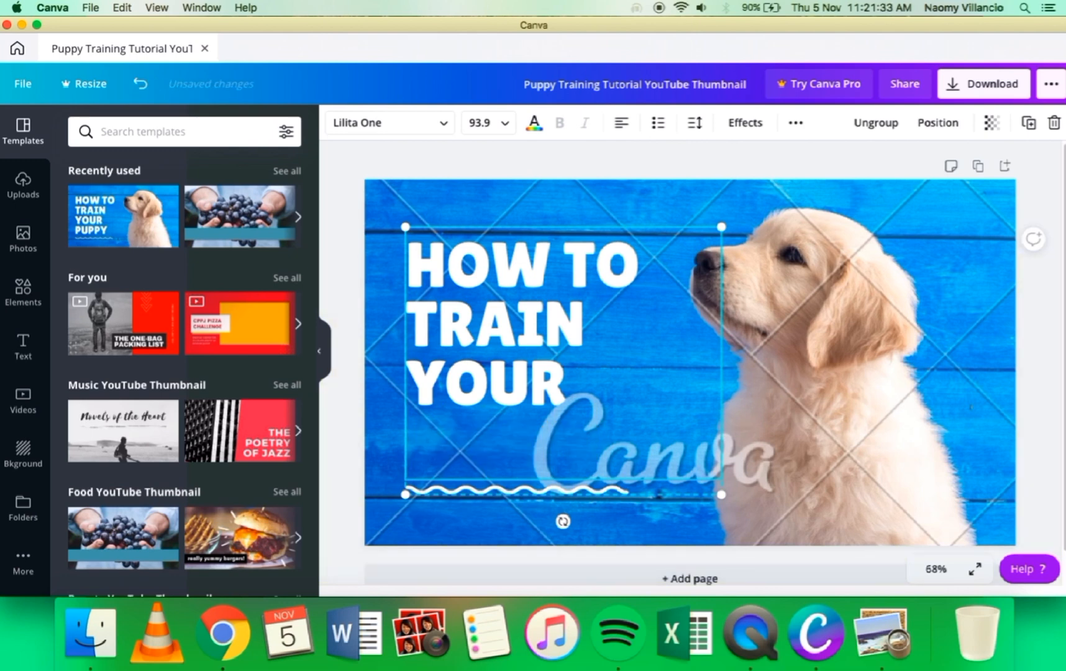
key(BackSpace)
key(BackSpace)
key(BackSpace)
key(BackSpace)
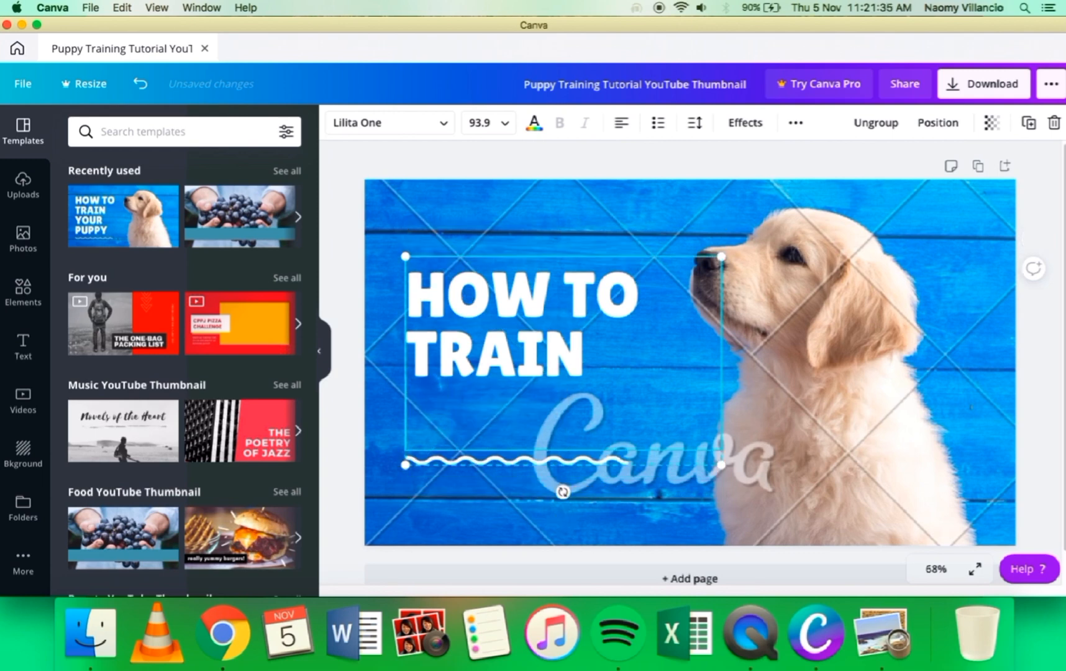
key(BackSpace)
key(BackSpace)
key(BackSpace)
key(BackSpace)
key(BackSpace)
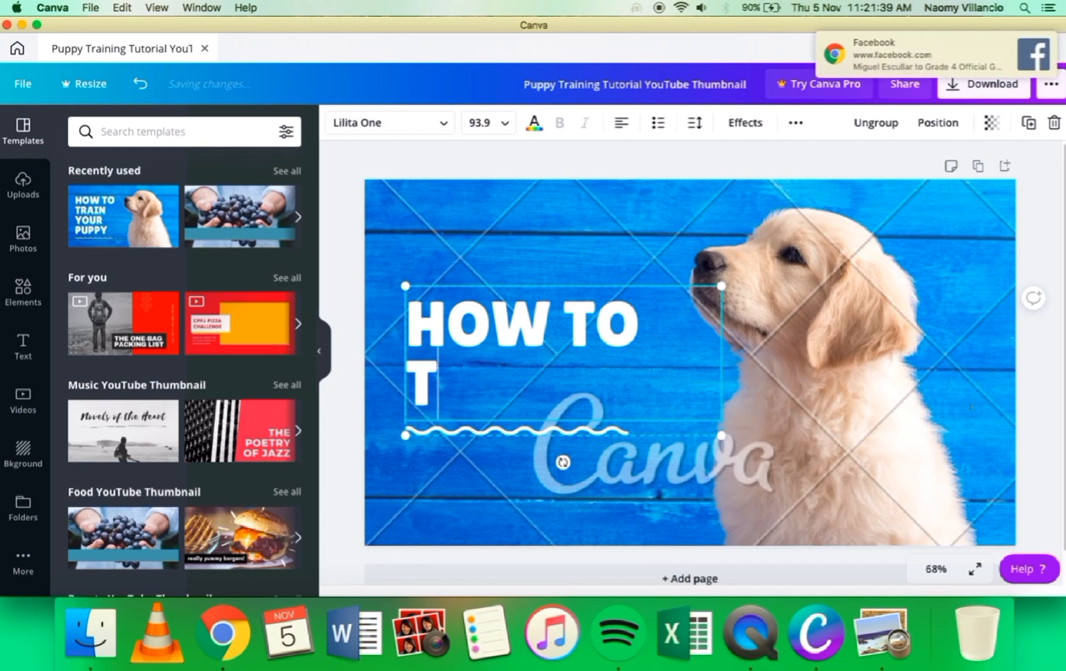
key(BackSpace)
text(BATHE)
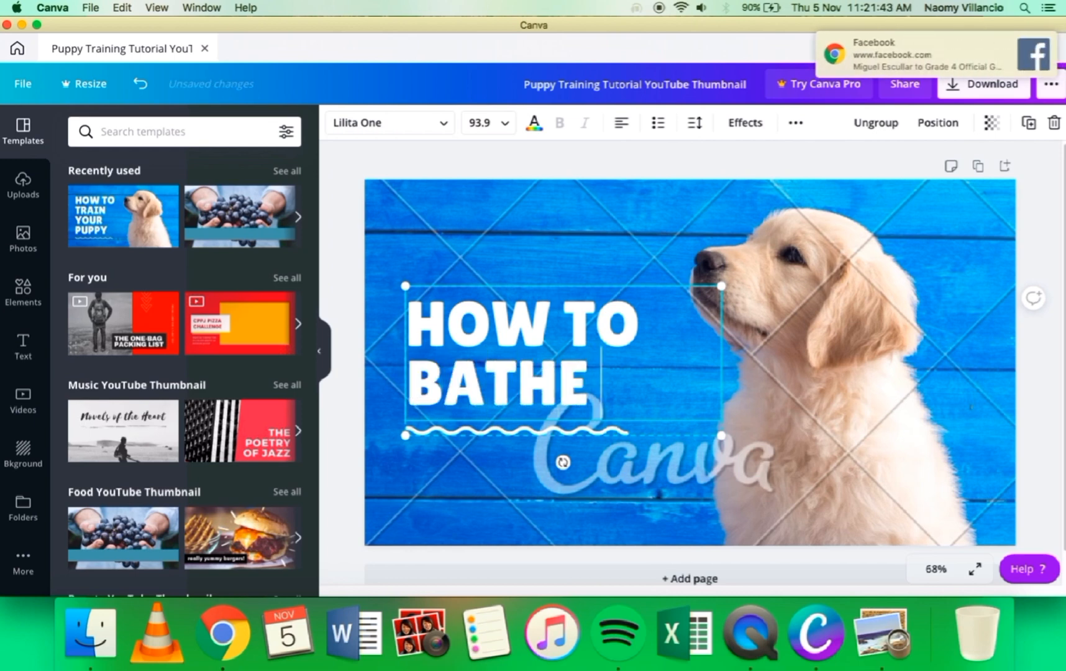
text( YOUR)
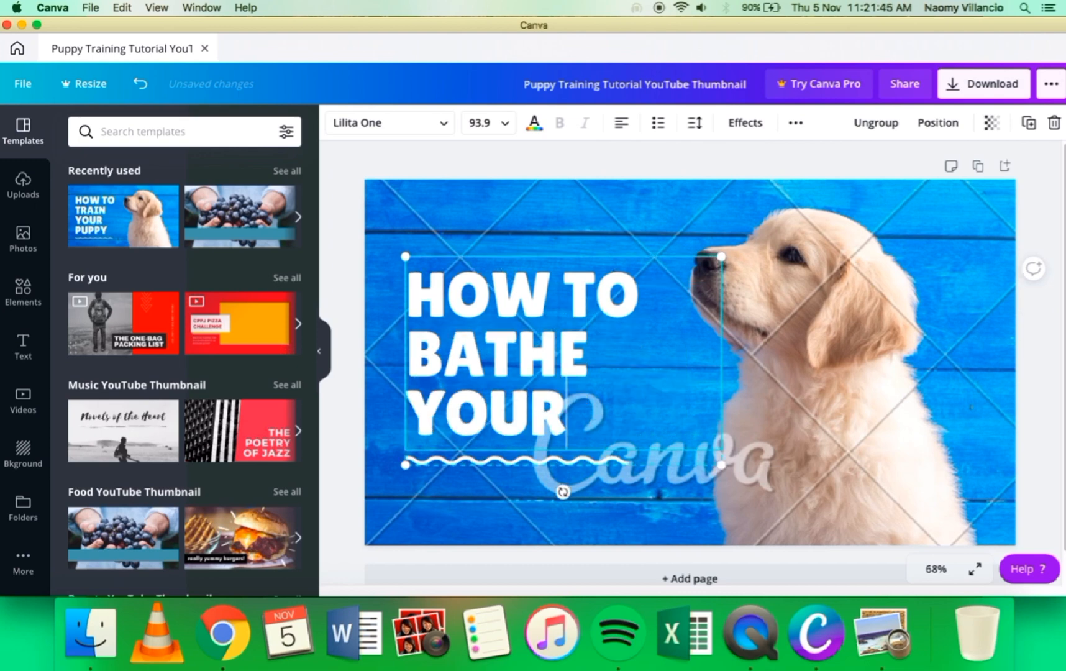
text( PUPPY)
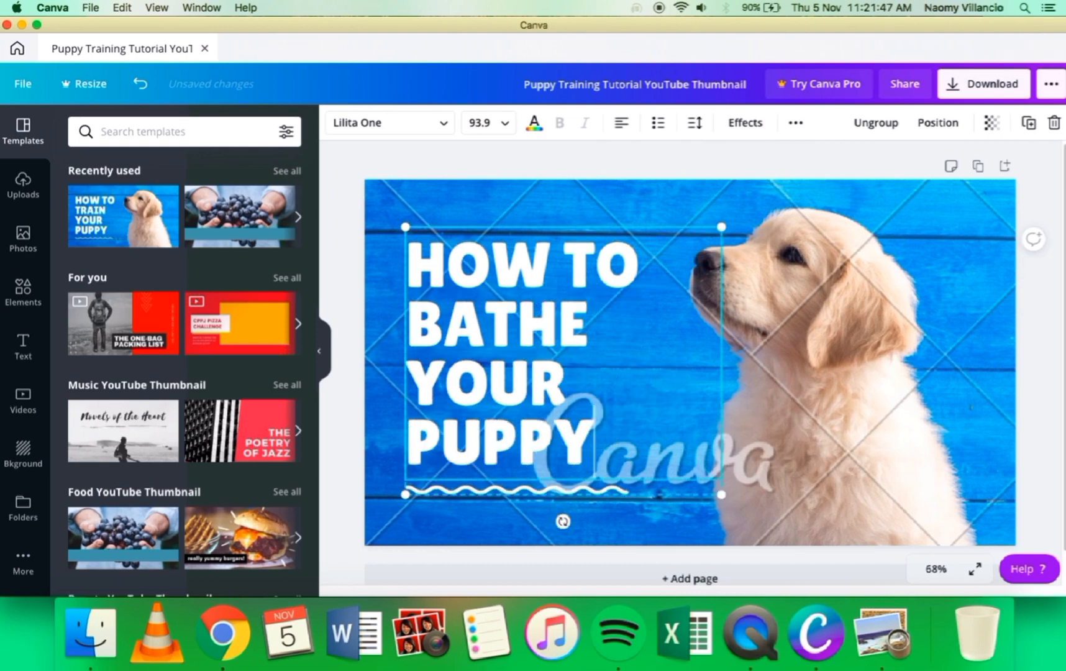
click(798, 379)
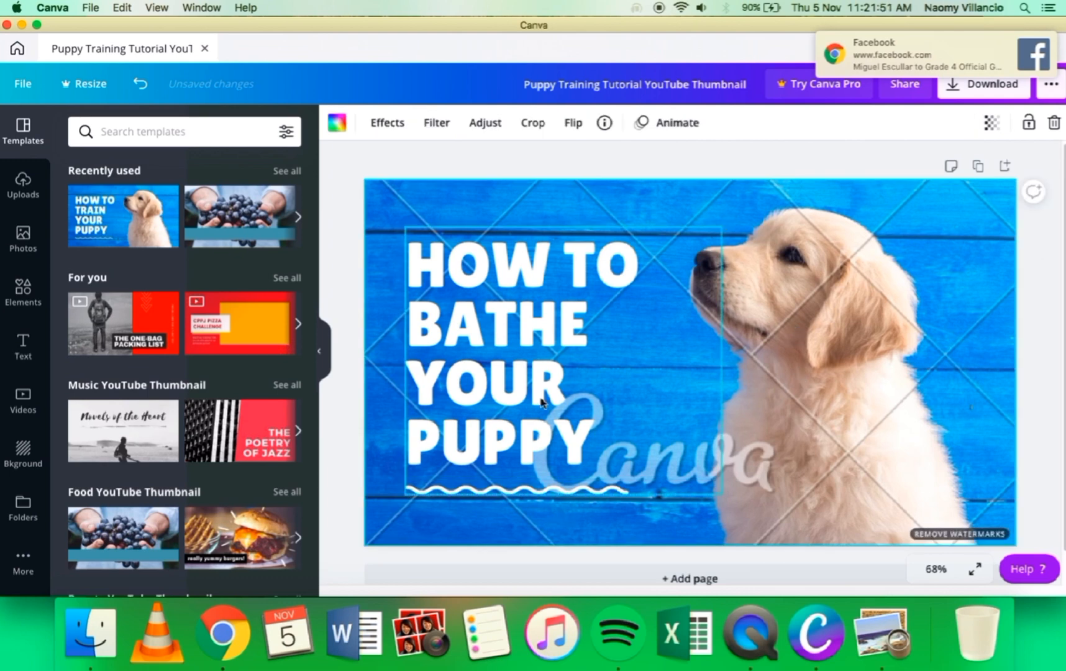
Step: Change the colour of the entire "HOW TO BATHE YOUR PUPPY" heading to pink
click(512, 312)
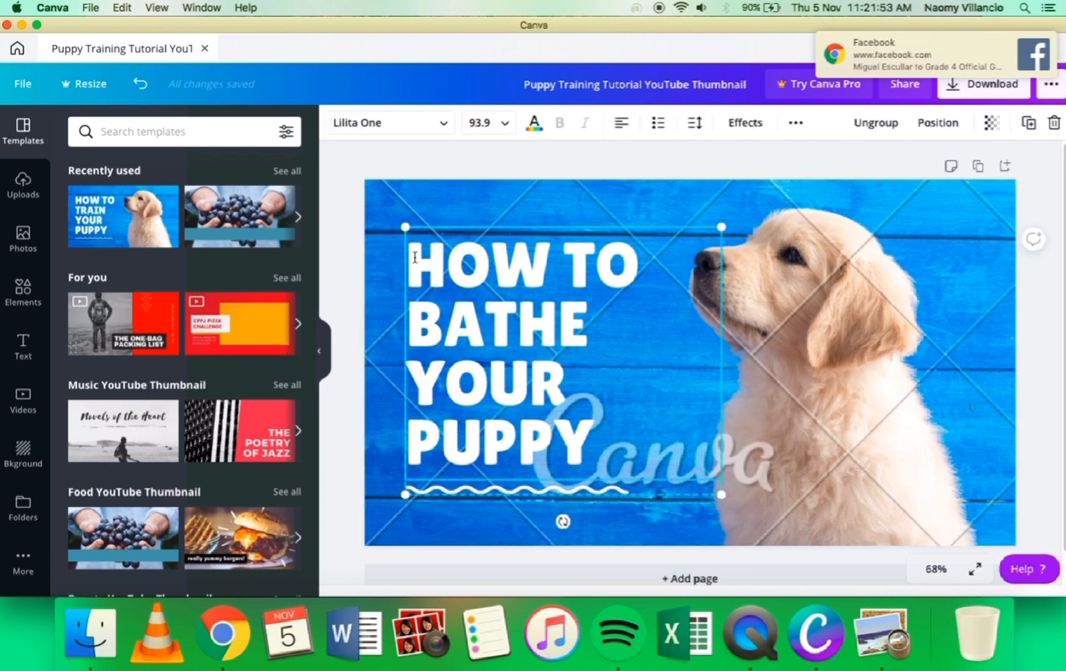
drag(415, 257, 591, 459)
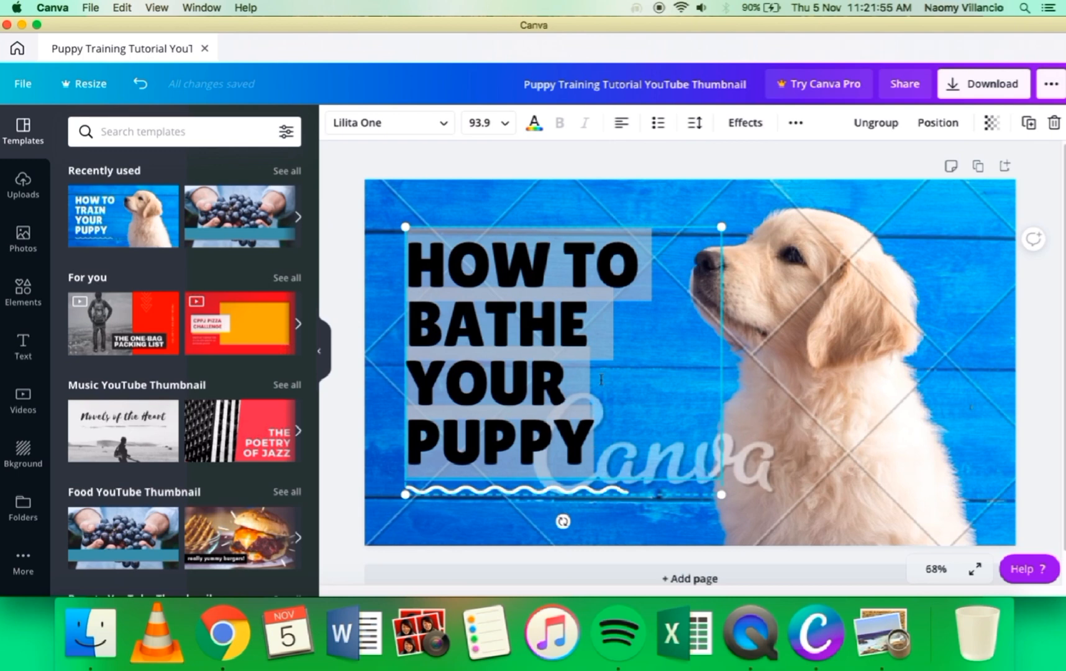
click(534, 126)
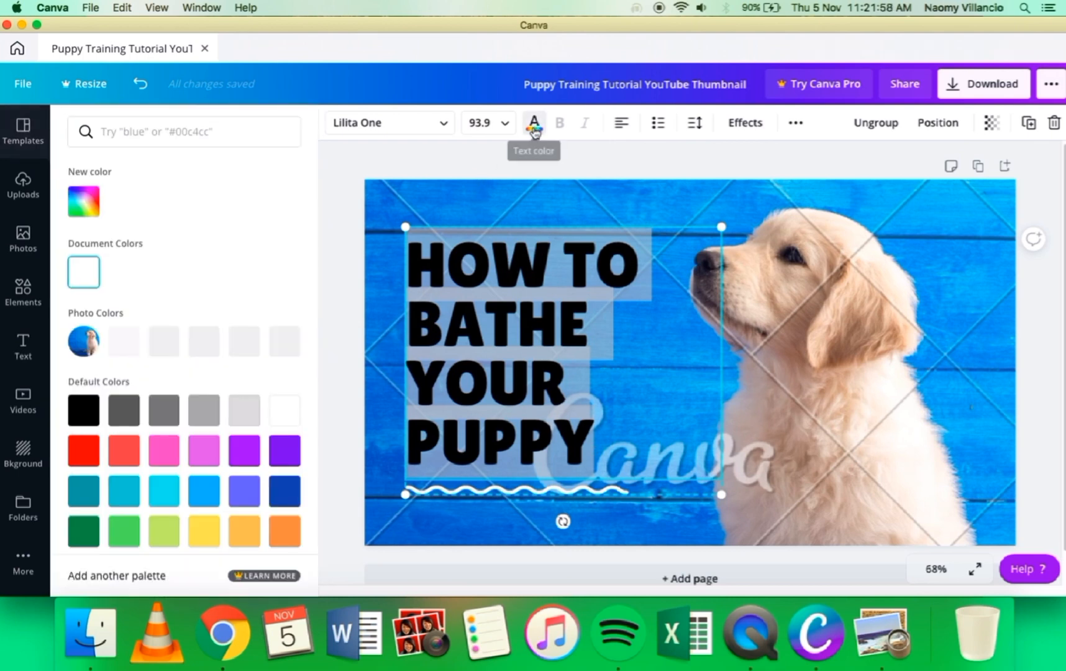
click(159, 460)
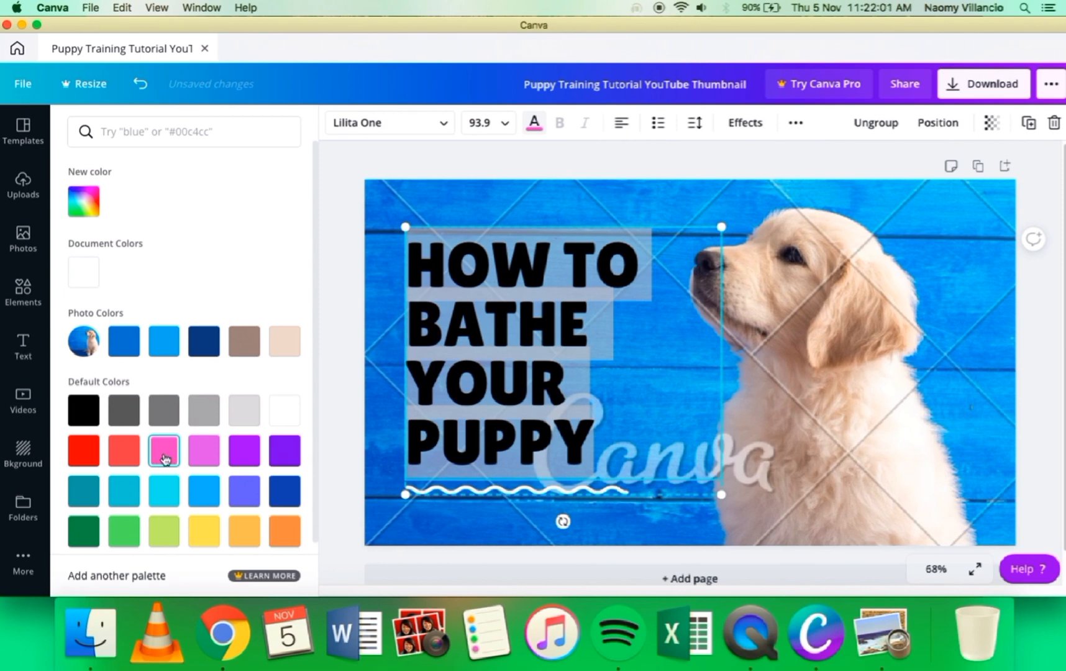
click(649, 429)
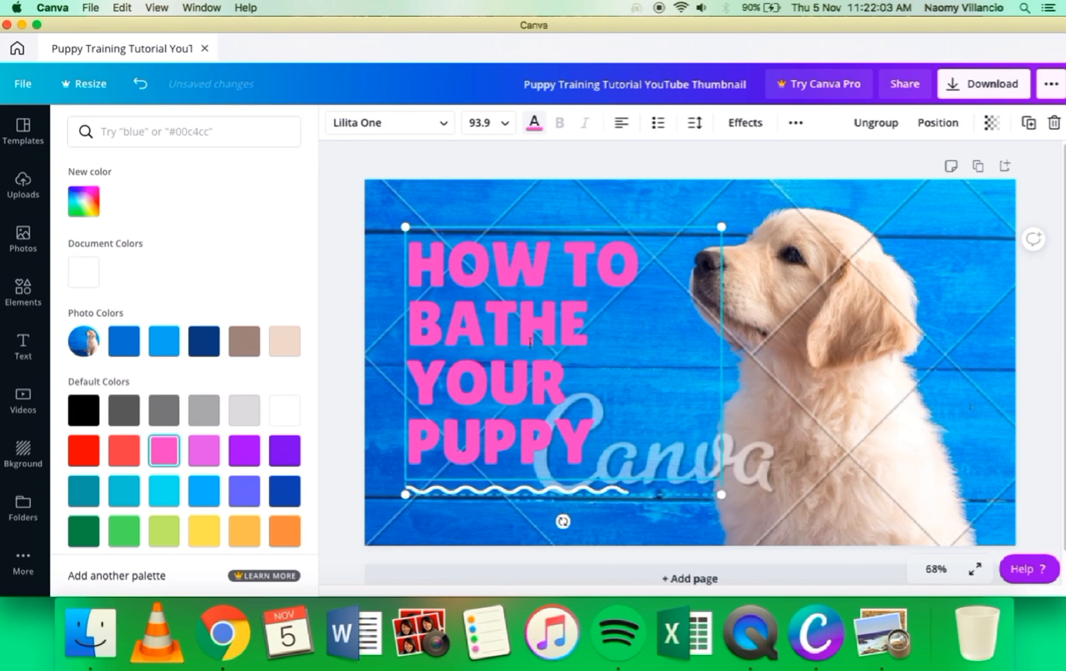
Step: Try red and dark green as text colours for the whole puppy heading
drag(413, 253, 584, 422)
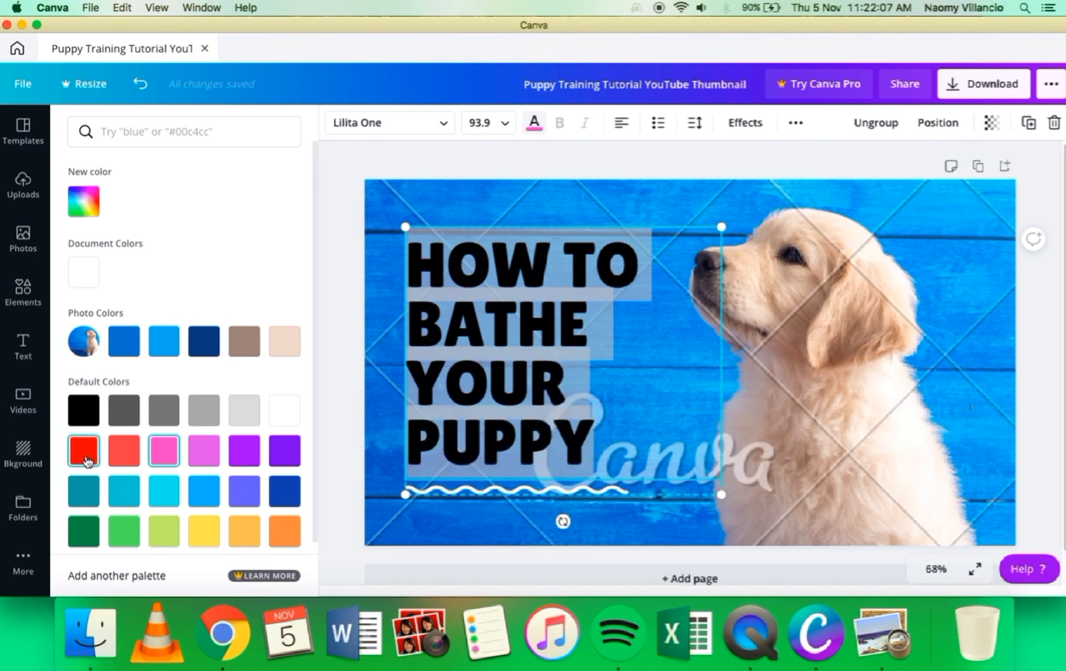
click(84, 450)
click(628, 429)
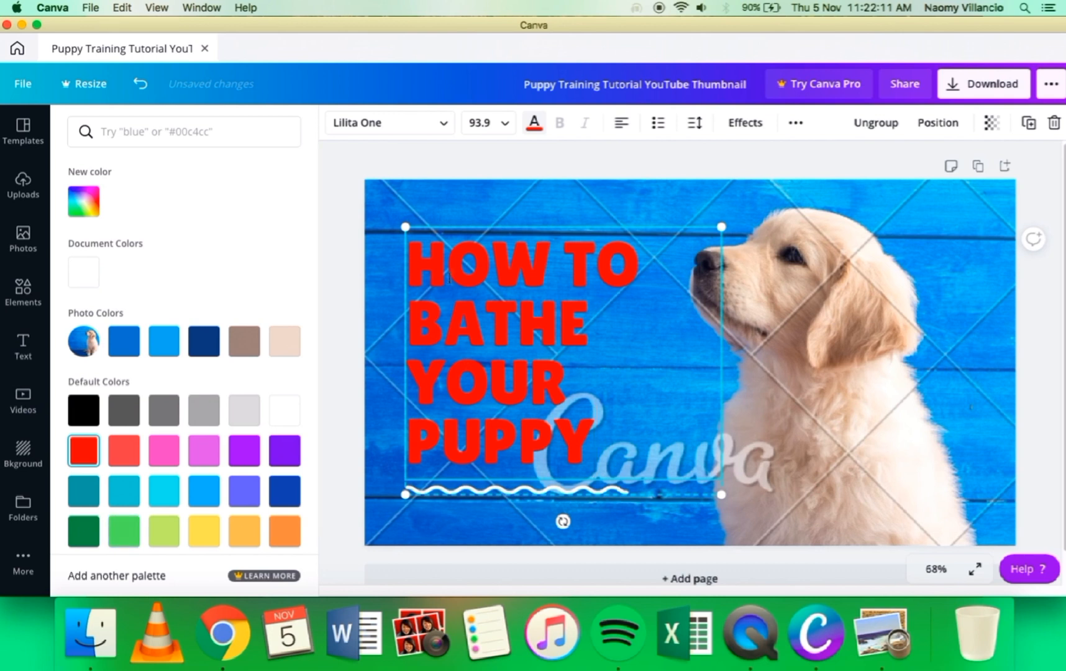
drag(409, 251, 583, 435)
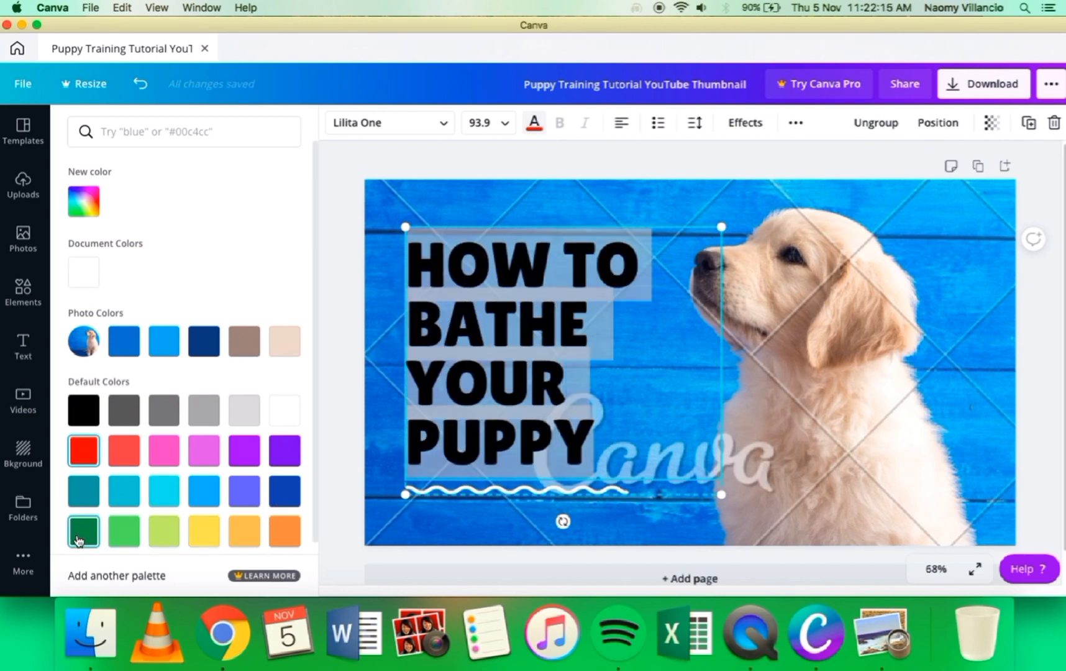
click(83, 533)
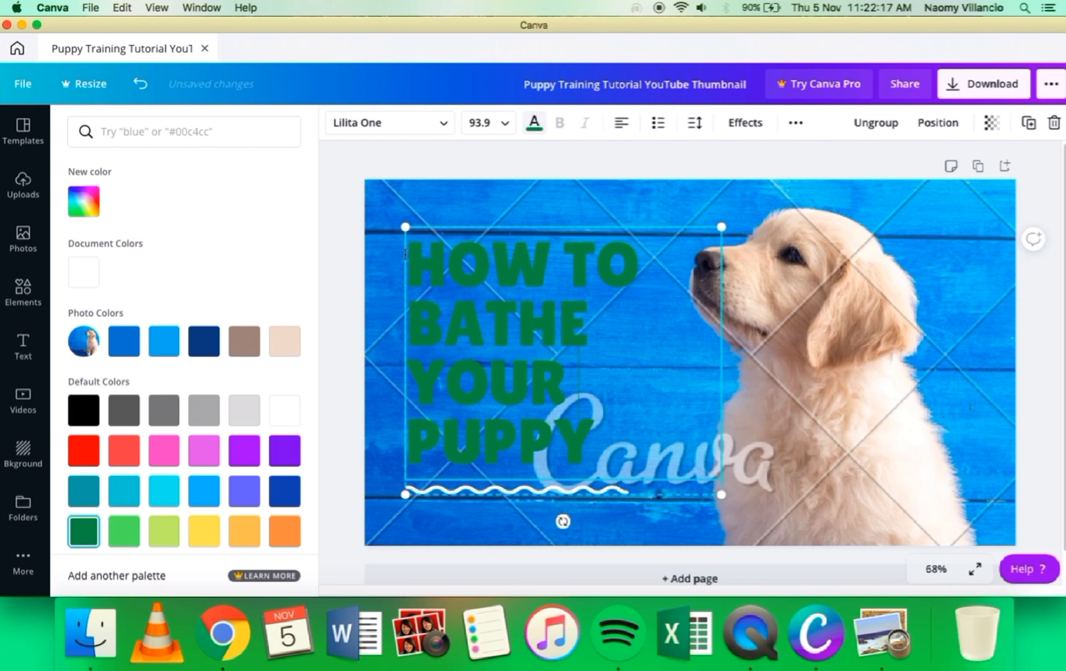
Step: Set the heading's text colour to the white document colour
drag(412, 257, 587, 439)
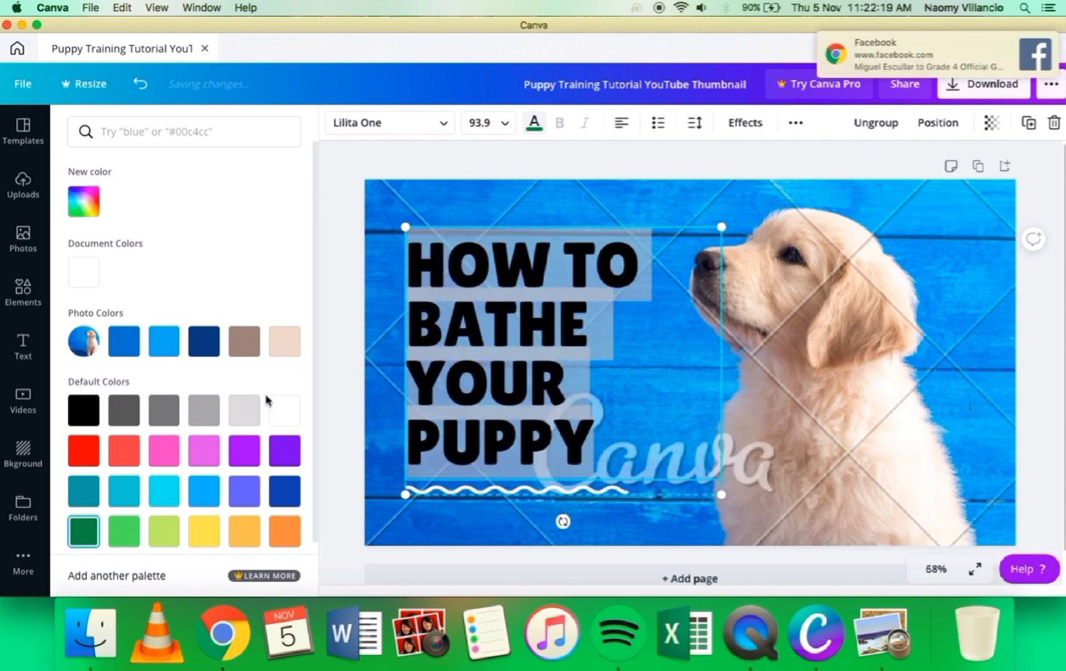
click(86, 283)
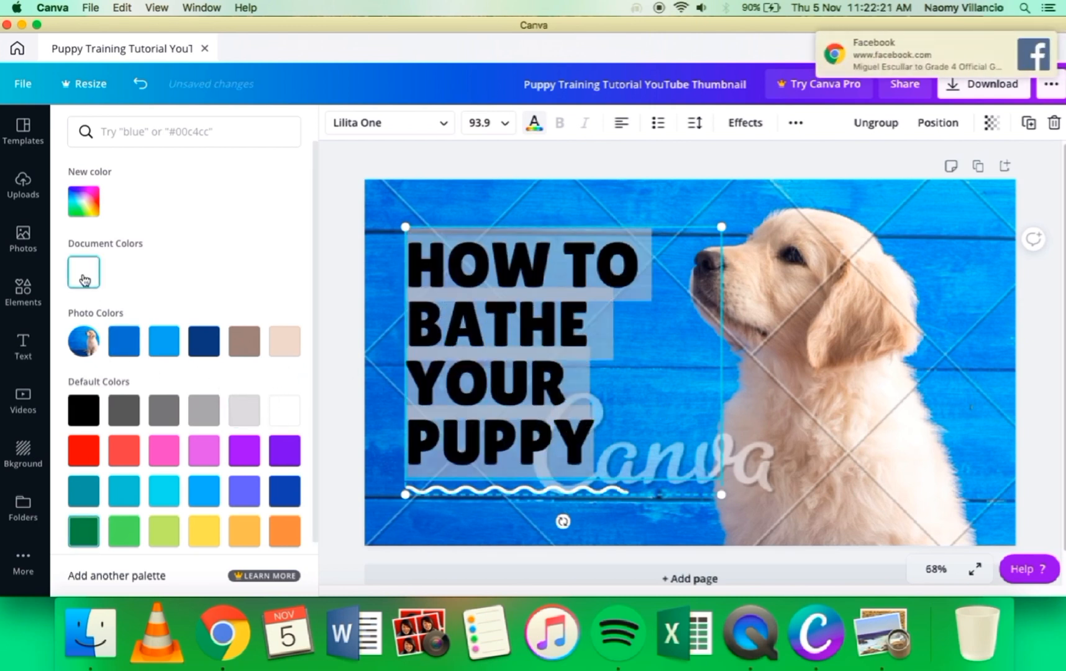
click(797, 426)
Step: Add the uploaded photo of the grey cat under a white blanket to the thumbnail
click(812, 341)
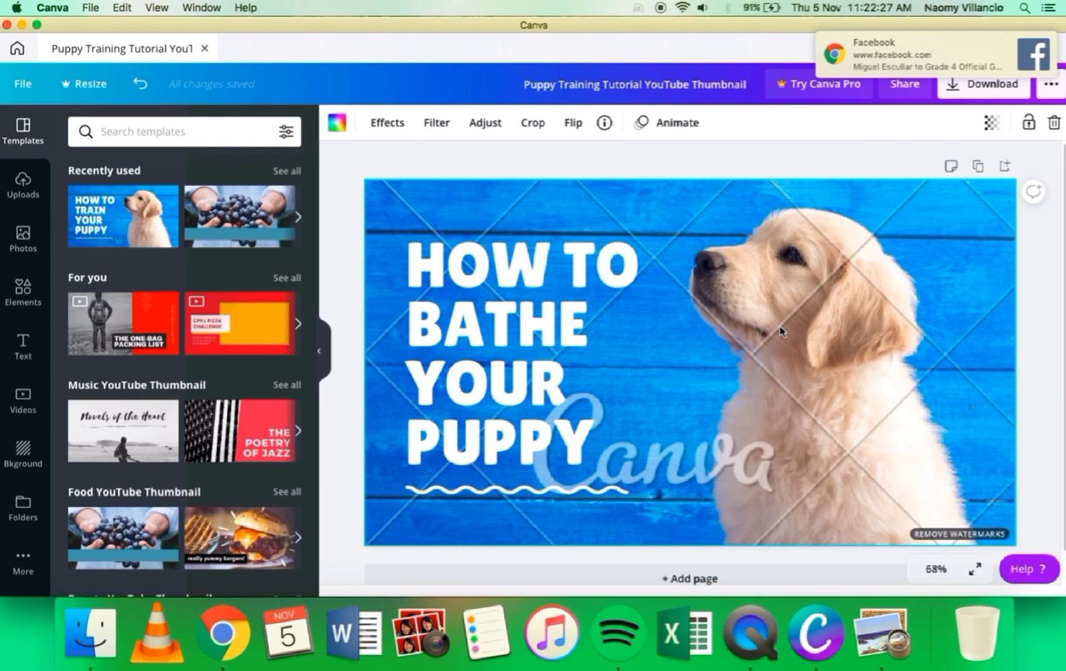
double_click(780, 330)
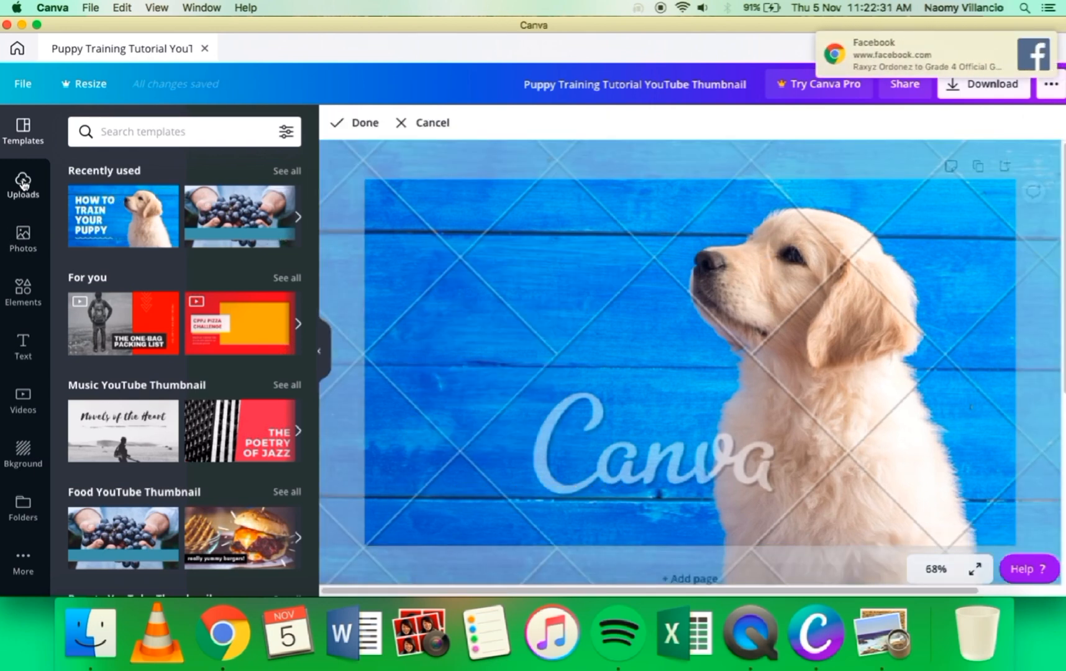
click(22, 236)
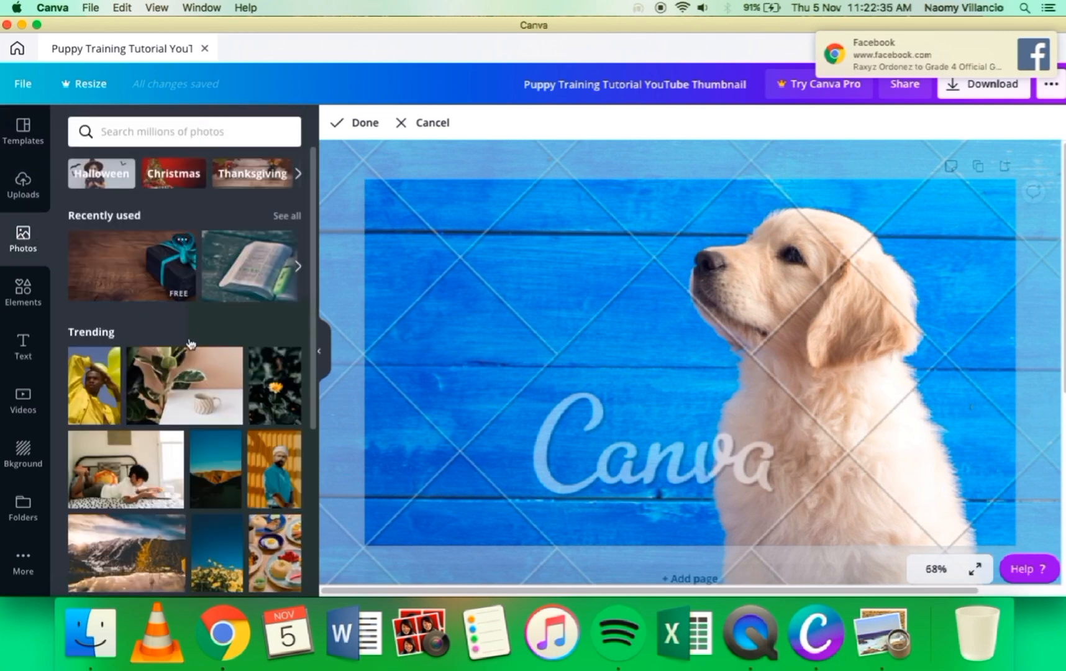
click(23, 181)
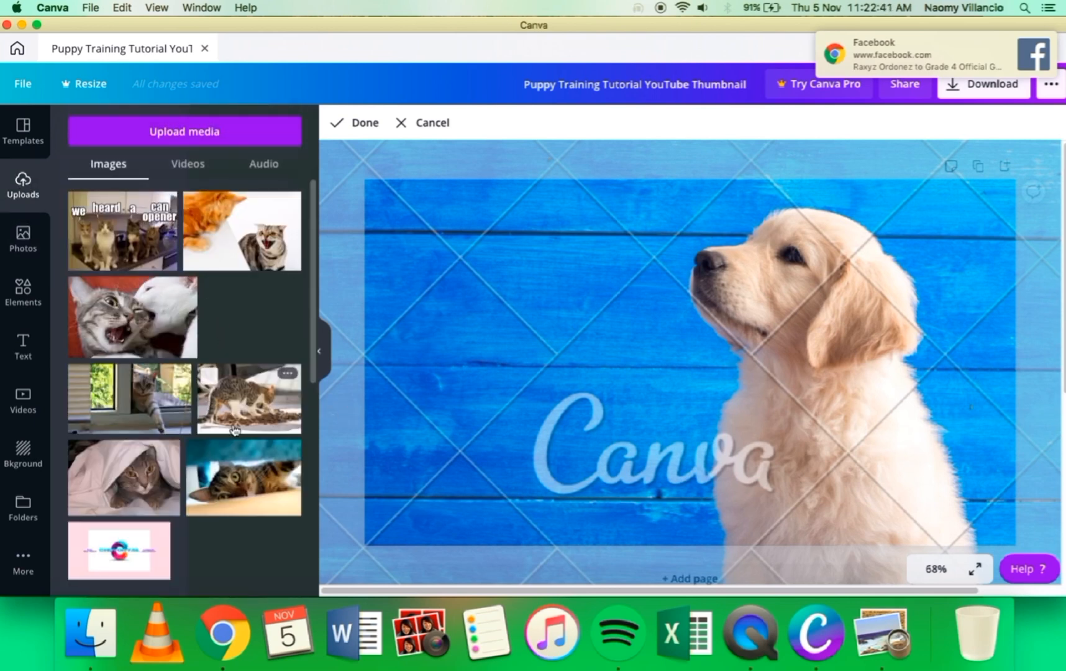
scroll(228, 417, down, 5)
scroll(229, 417, up, 5)
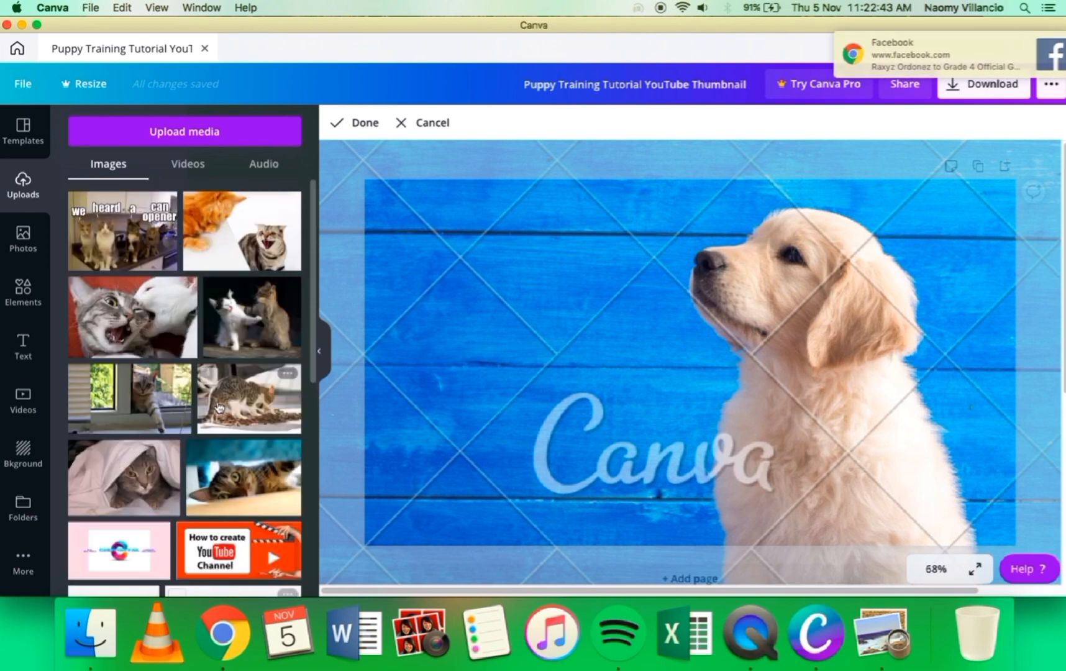
click(121, 485)
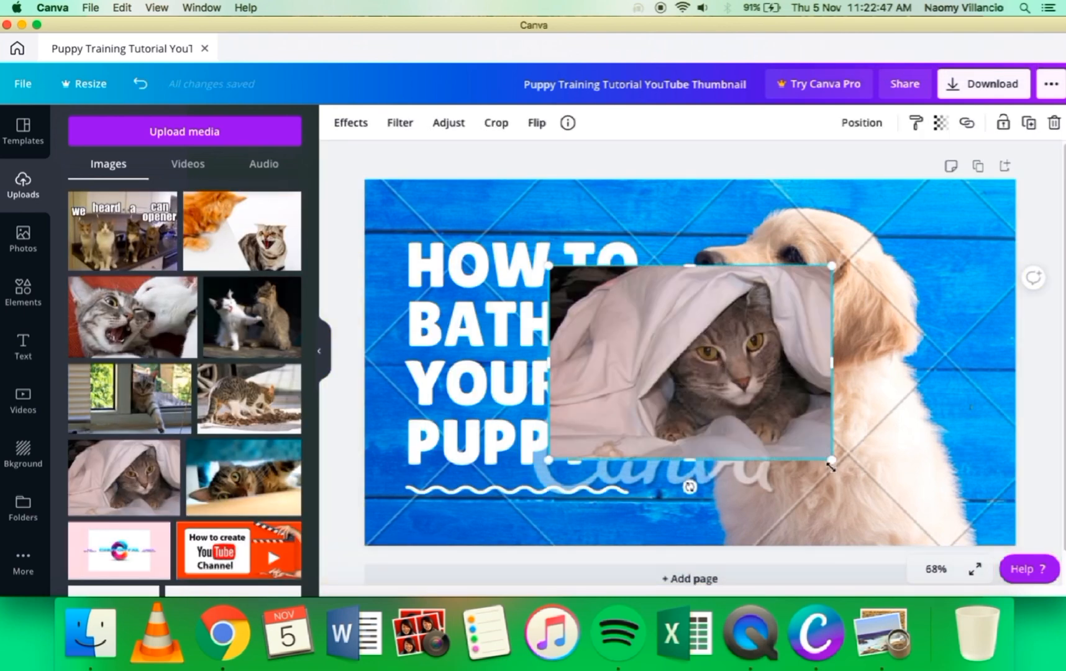
Step: Enlarge the cat photo to cover the whole page and send it to the back, behind the heading
double_click(603, 414)
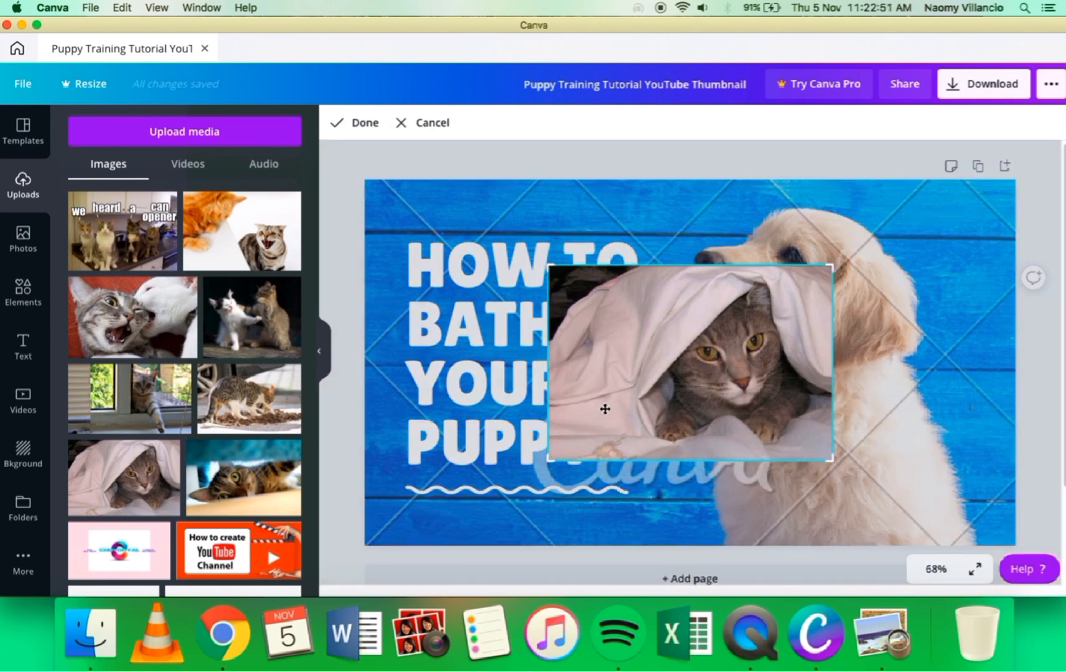
double_click(605, 410)
drag(550, 458, 484, 444)
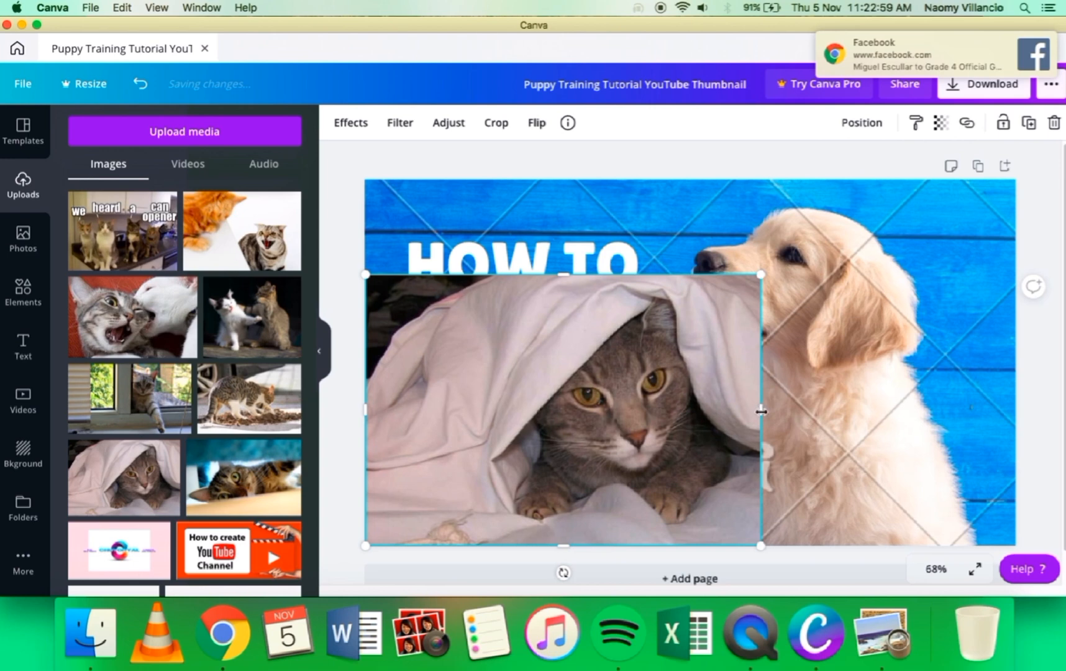
drag(761, 411, 1016, 410)
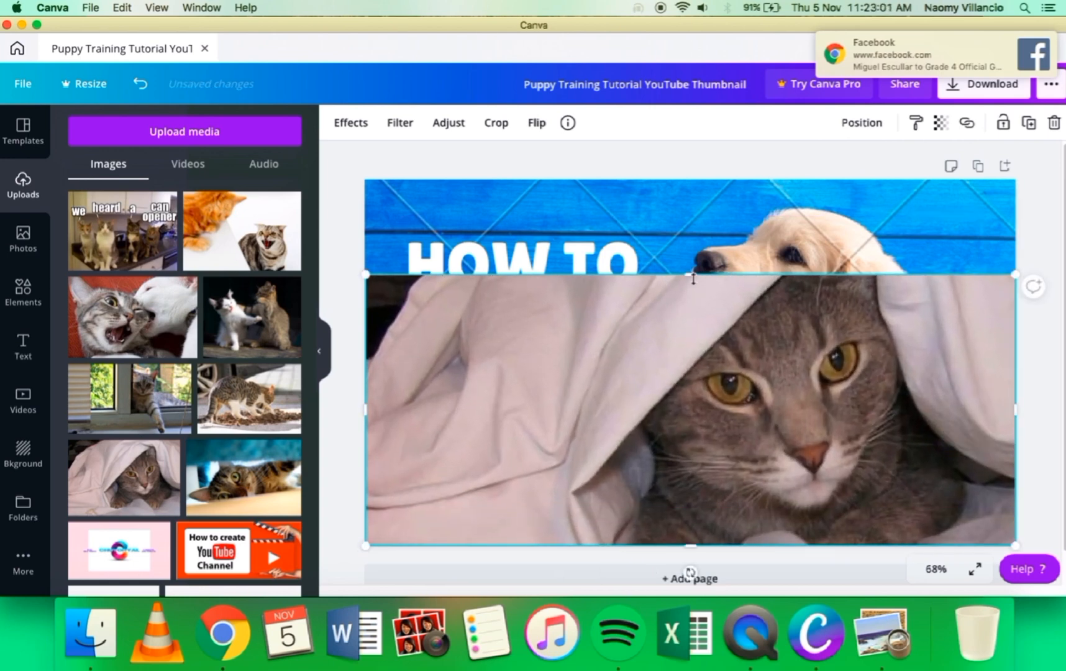
drag(690, 266, 702, 178)
right_click(536, 373)
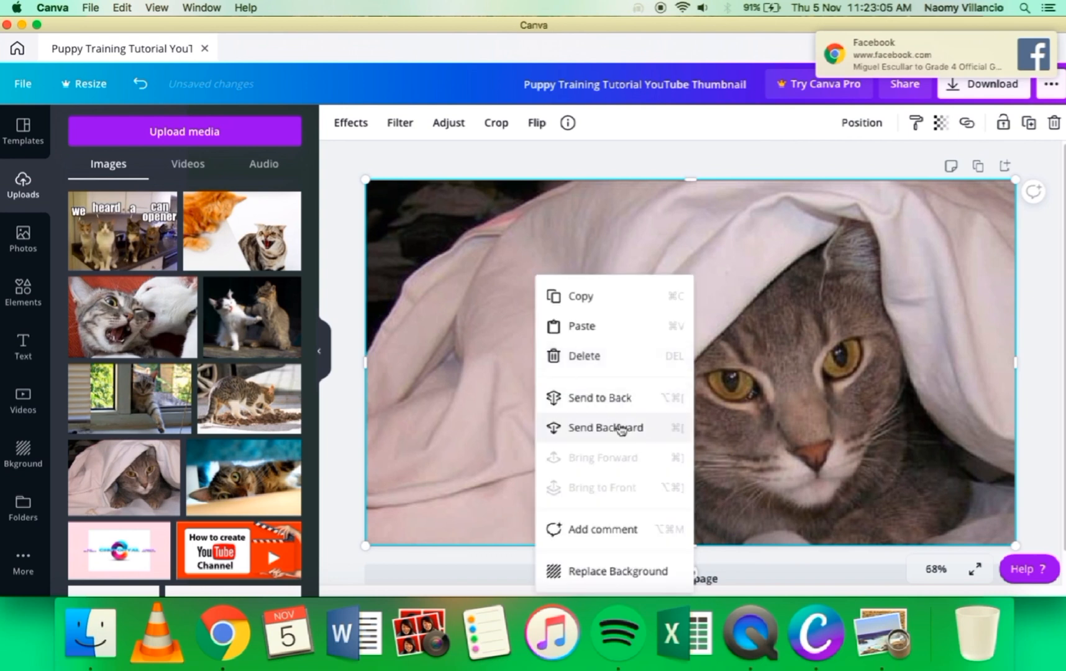
click(603, 400)
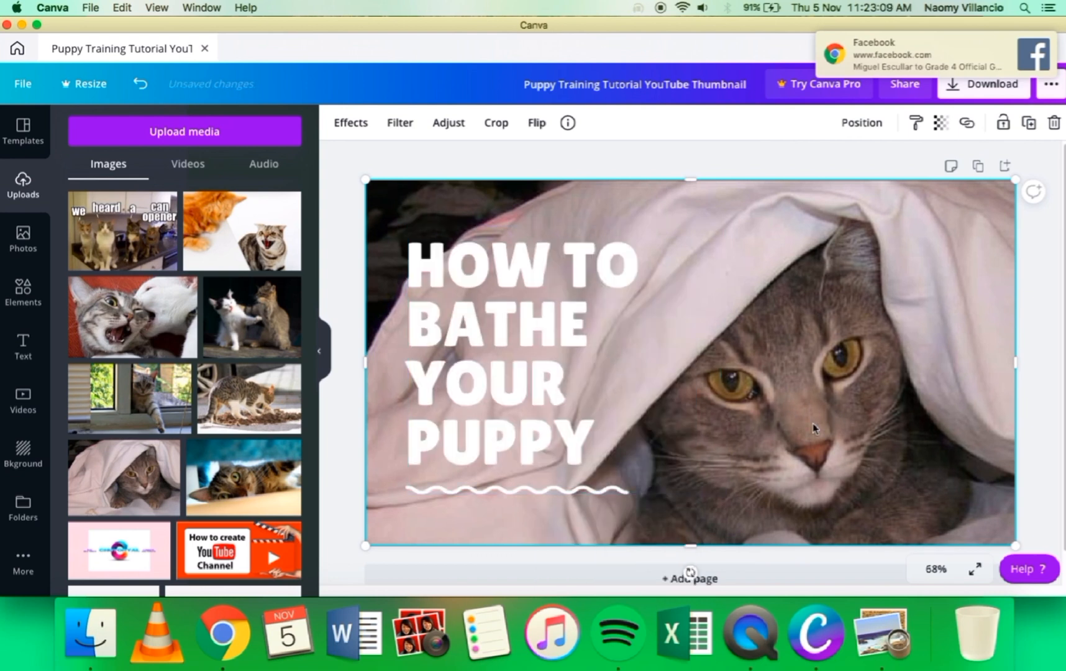
Step: Replace the heading's word "PUPPY" with "CAT" and place it on its own line below "YOUR"
click(564, 438)
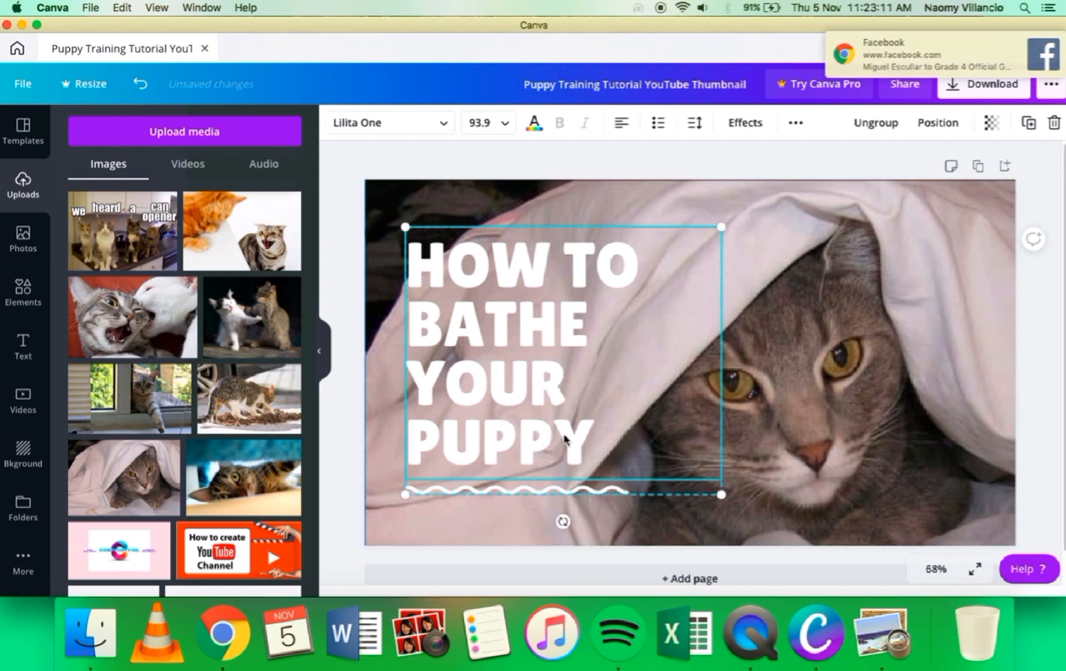
click(564, 438)
key(BackSpace)
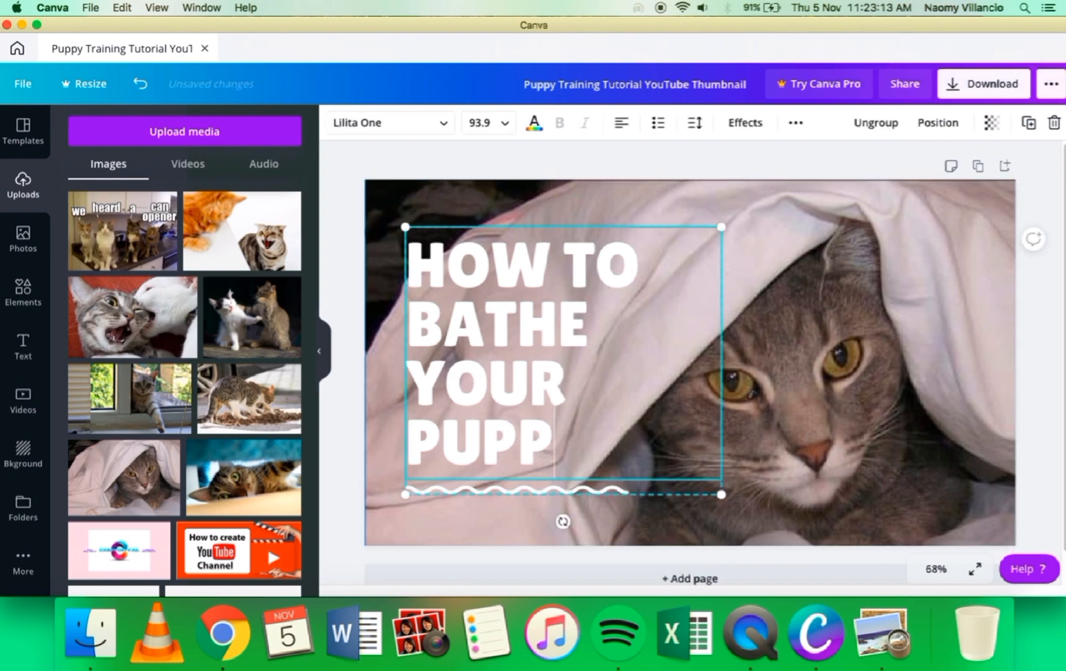
key(BackSpace)
key(BackSpace)
key(BackSpace)
key(BackSpace)
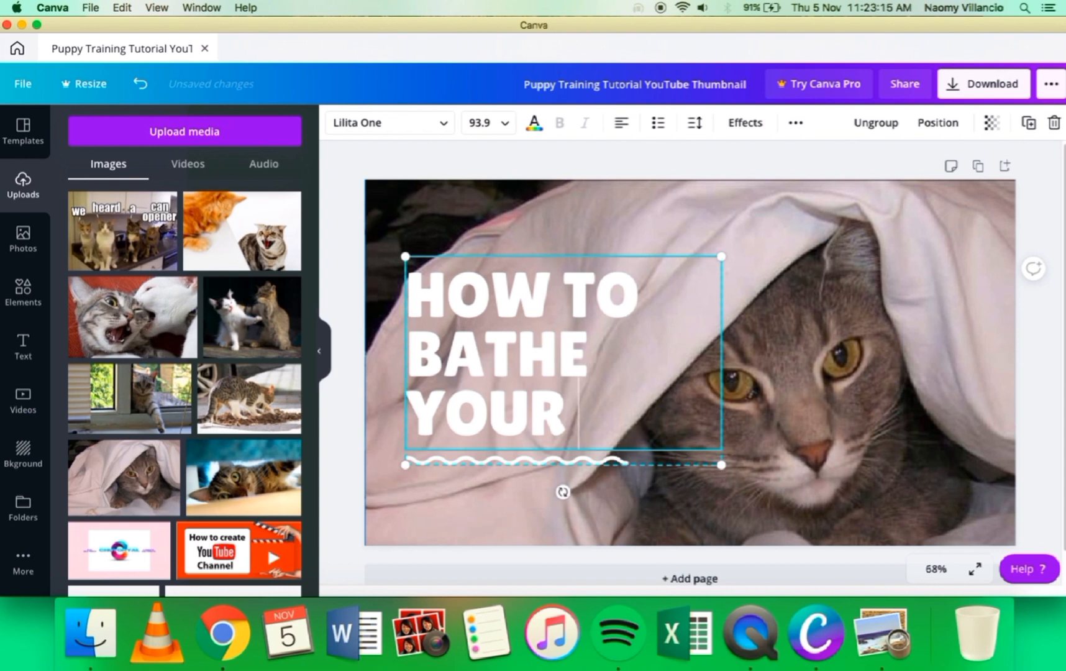
text(V)
key(BackSpace)
text(CAT)
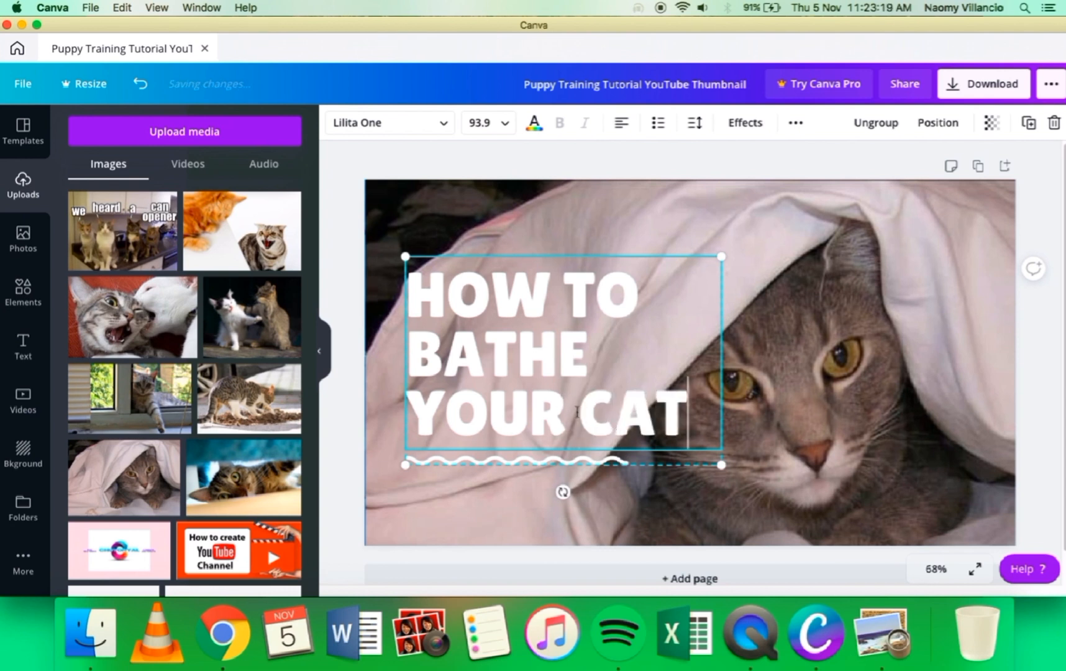
click(578, 412)
key(Return)
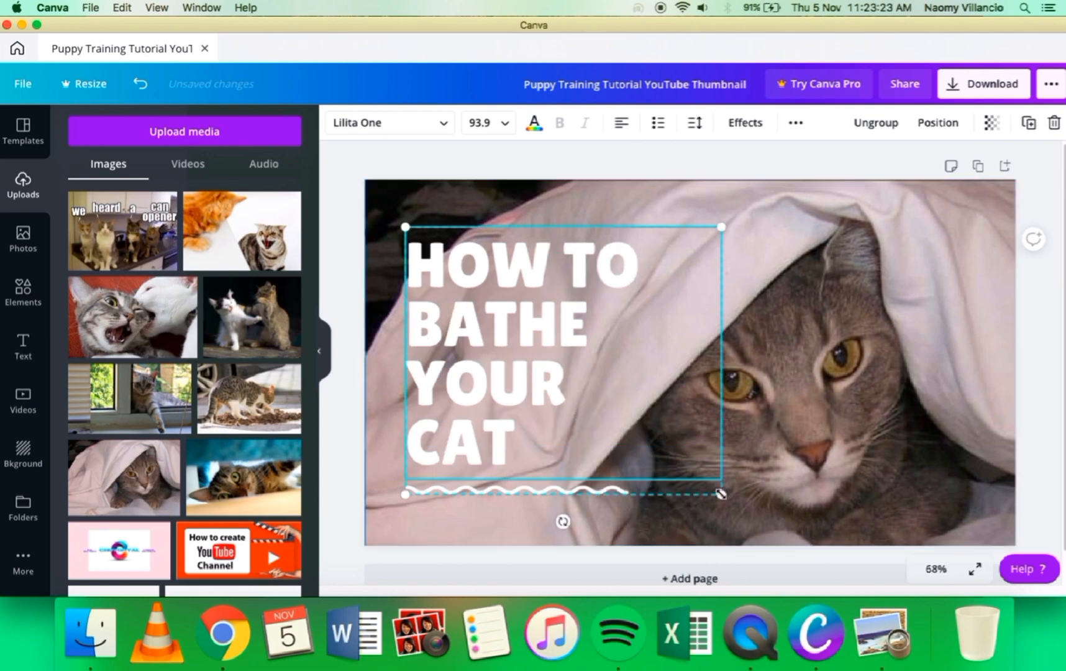
Step: Enlarge the heading group to a font size of about 101 and colour all its text dark blue
drag(721, 494, 768, 491)
click(867, 318)
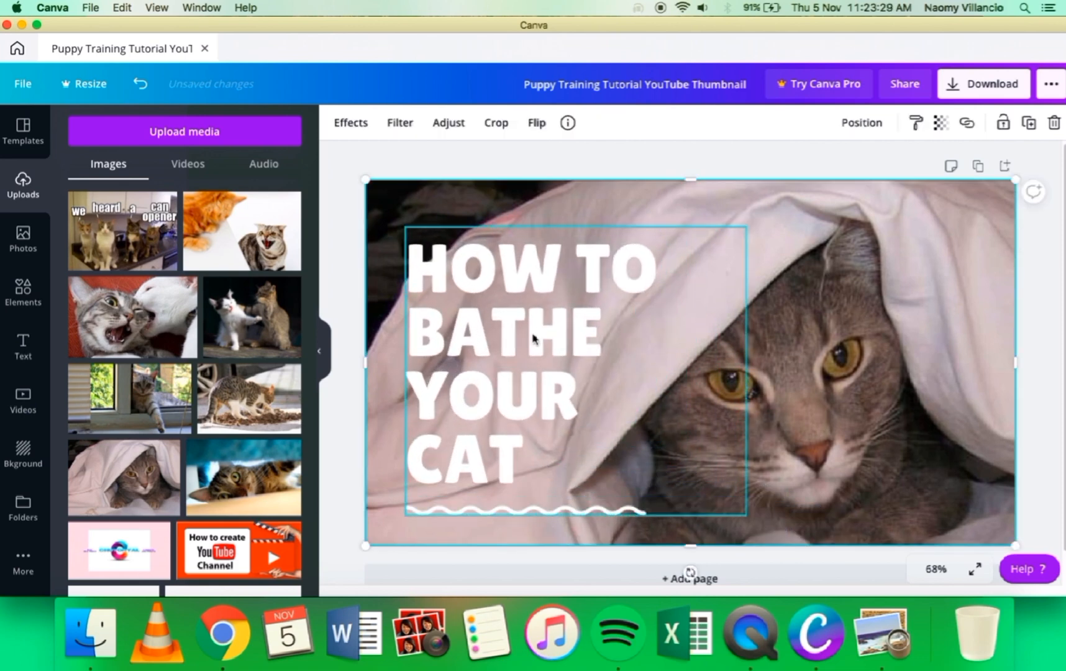
click(621, 322)
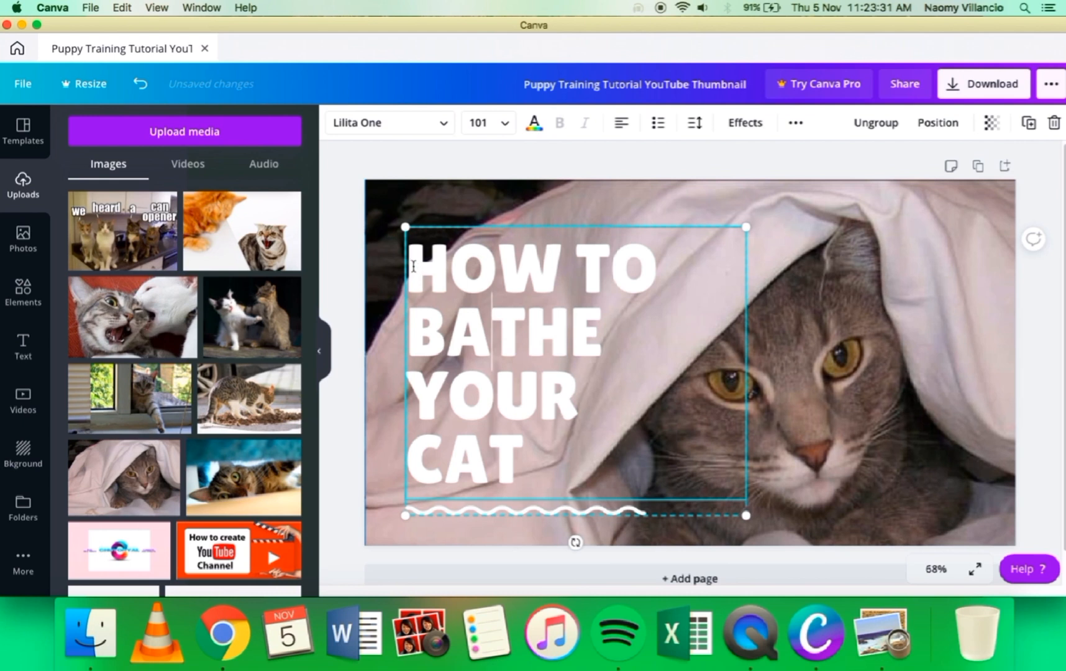
drag(421, 280, 542, 452)
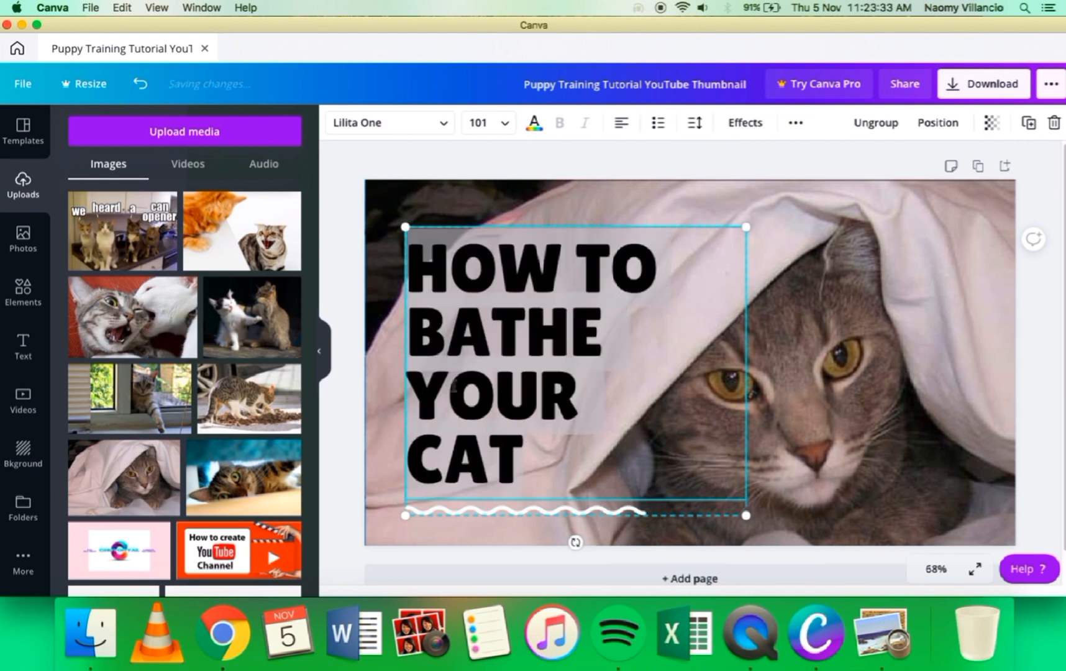
click(535, 129)
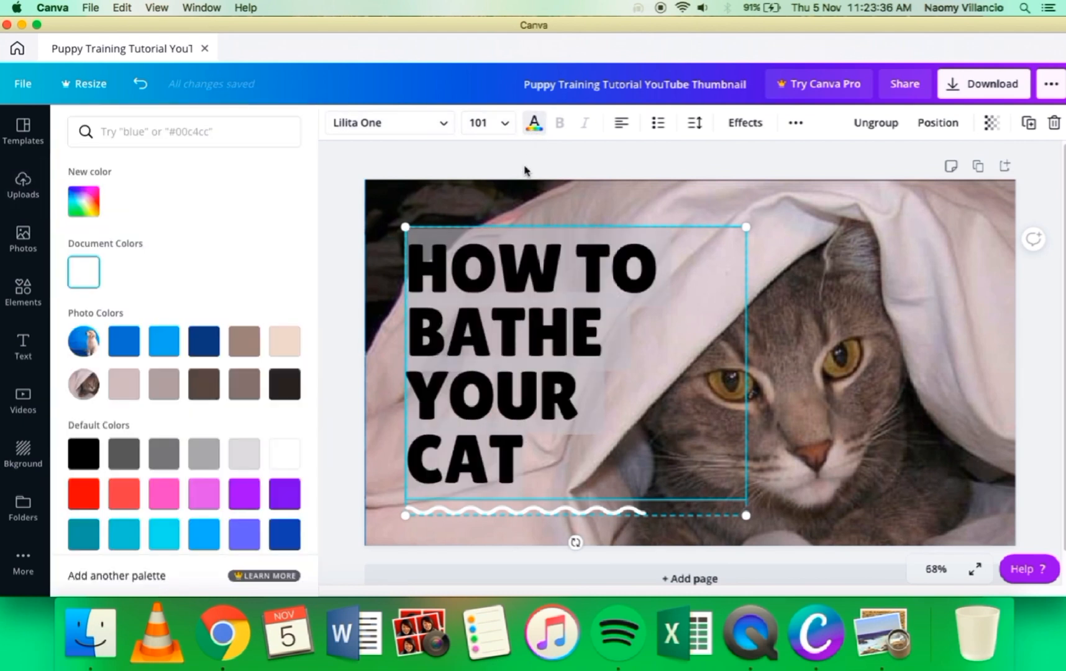
click(285, 542)
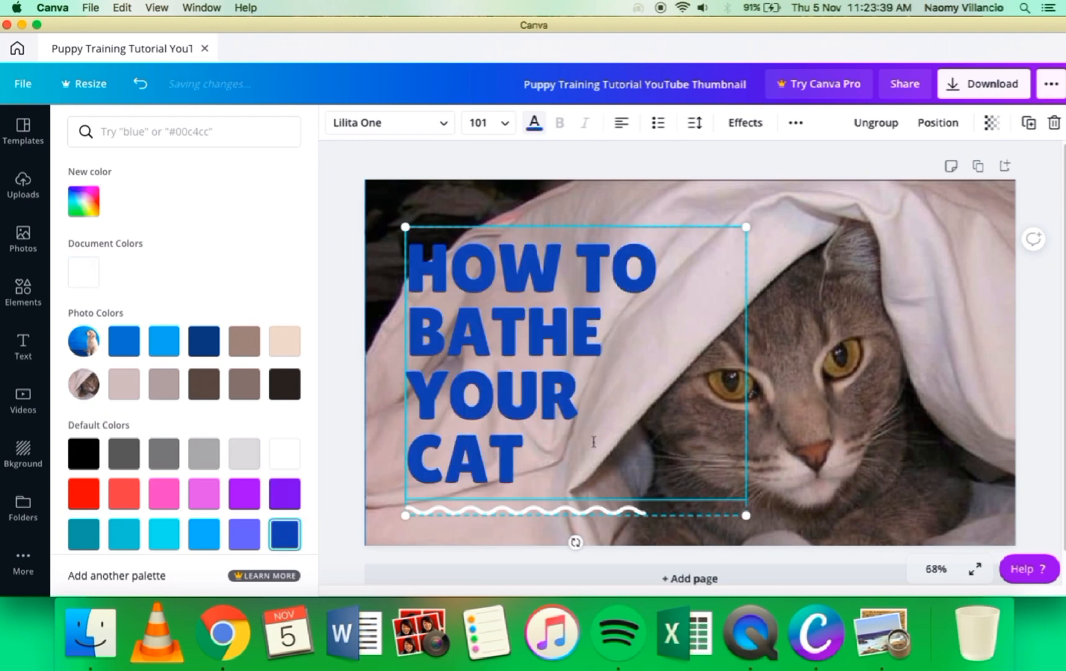
click(969, 292)
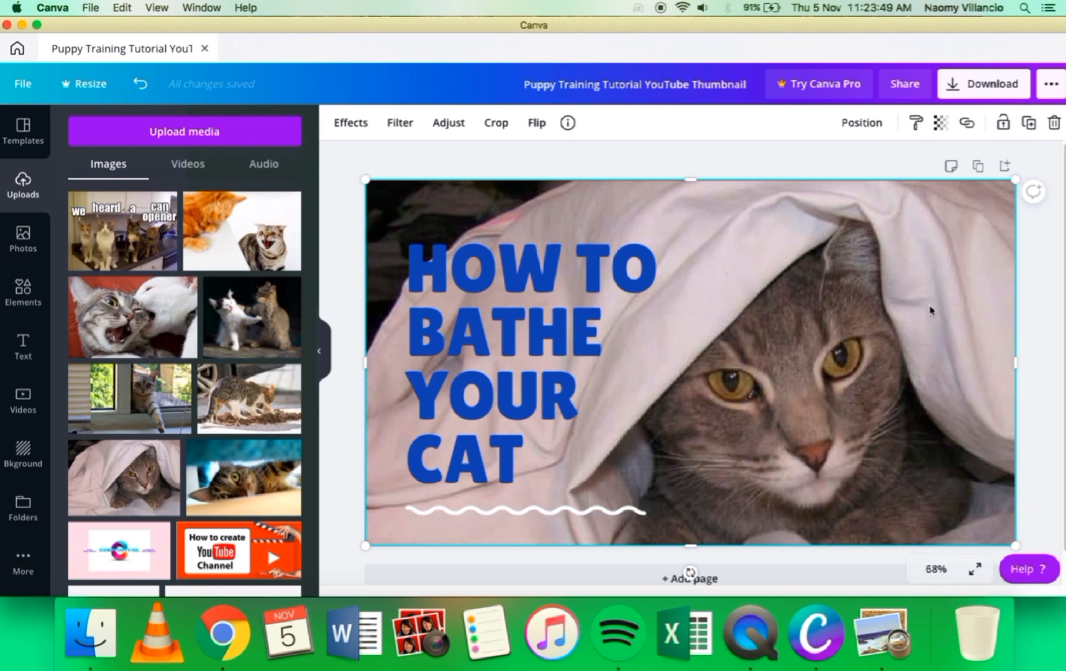
Step: Check the cat photo's crop framing and the thumbnail's download options, leaving both without applying anything
click(498, 125)
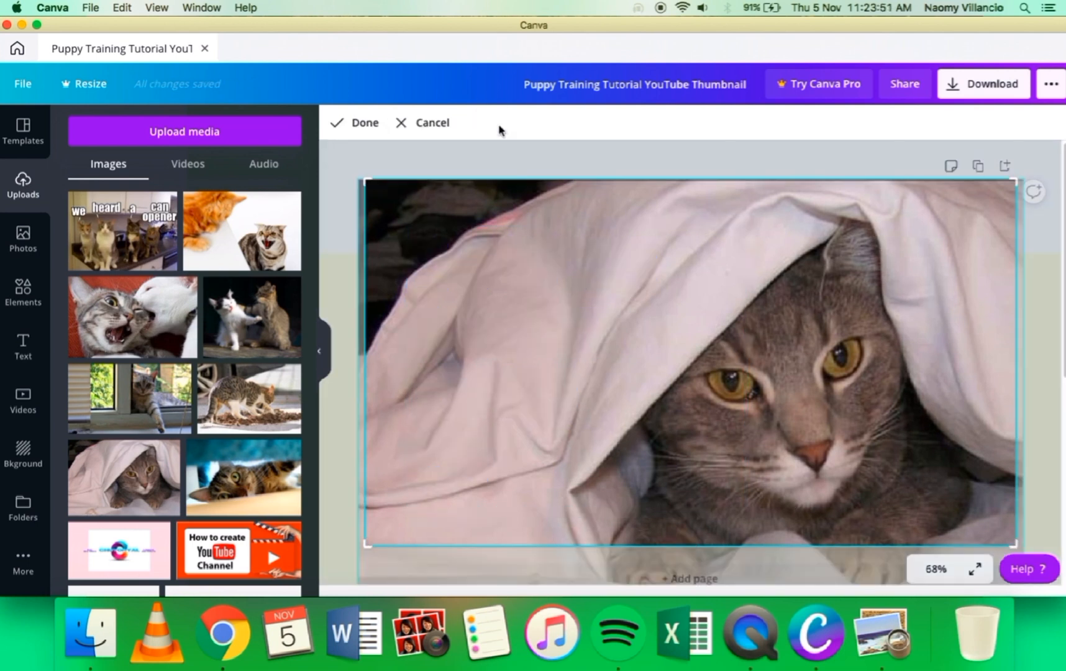
click(401, 124)
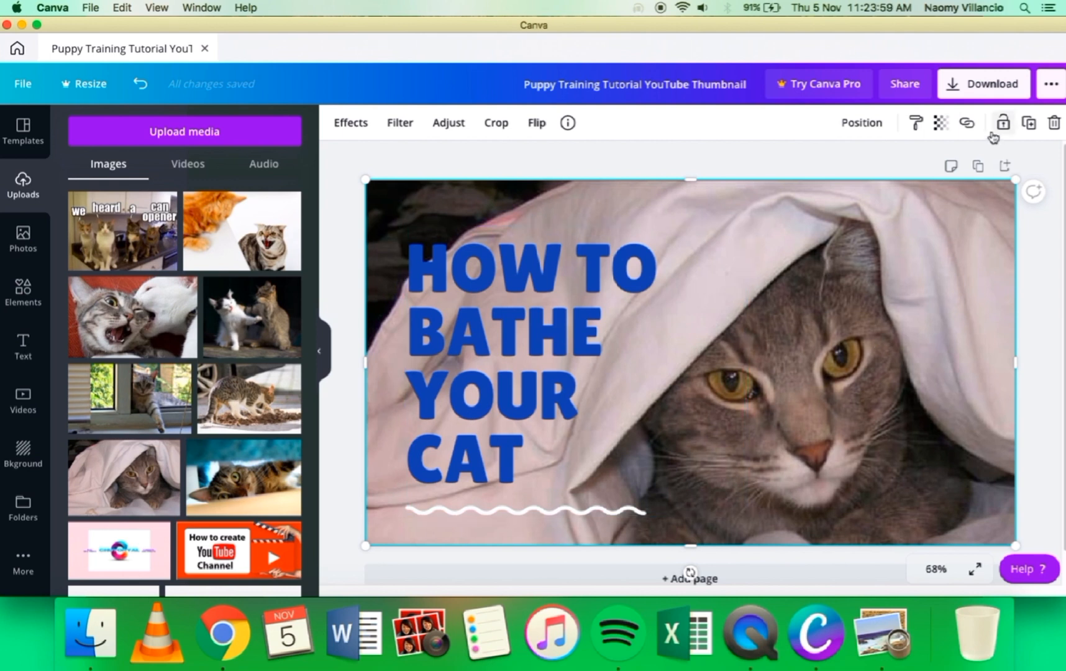
click(983, 88)
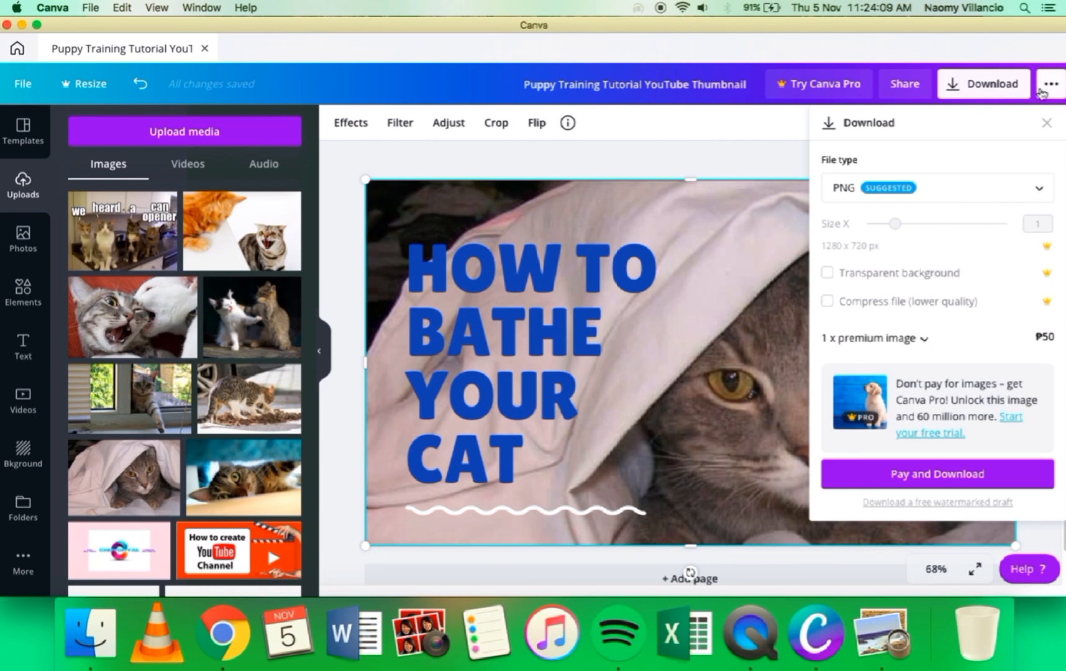
click(1046, 124)
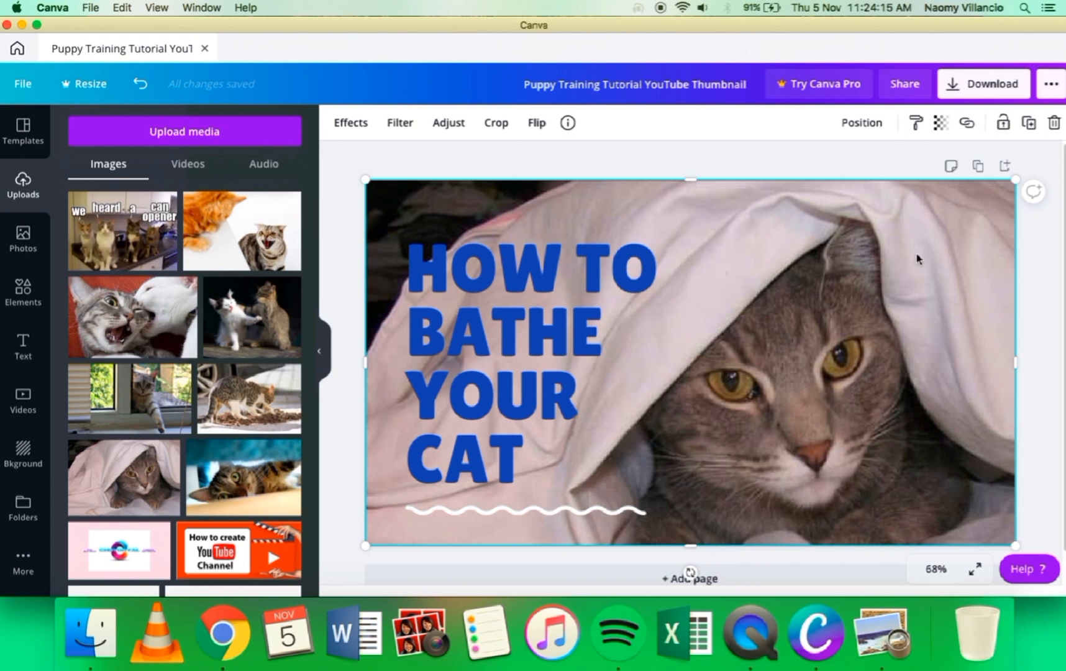
click(980, 91)
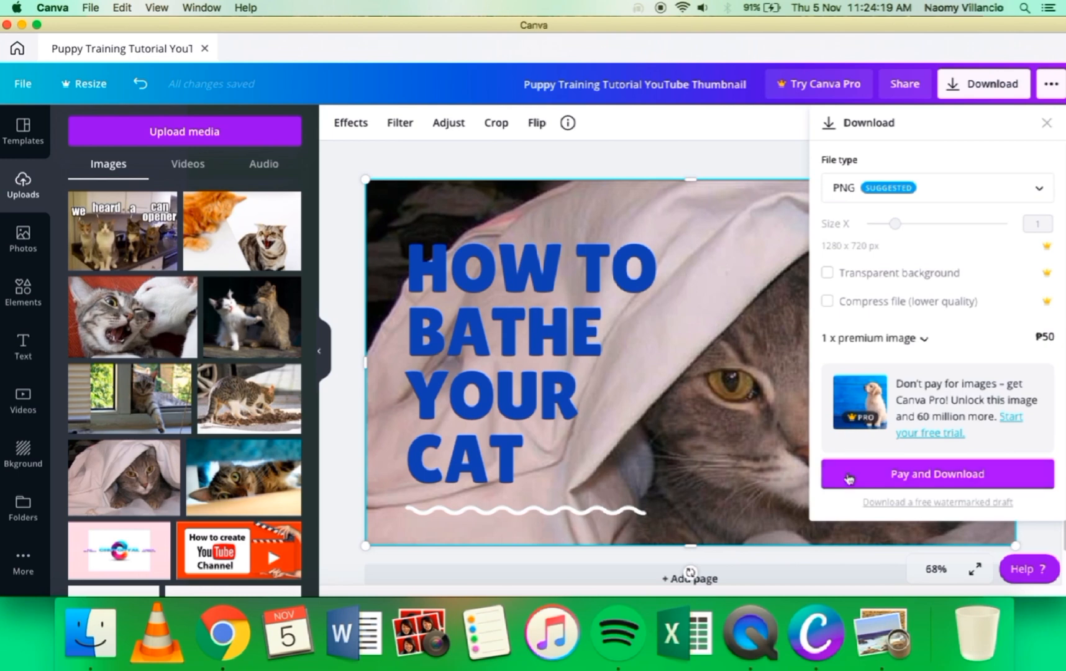
click(996, 92)
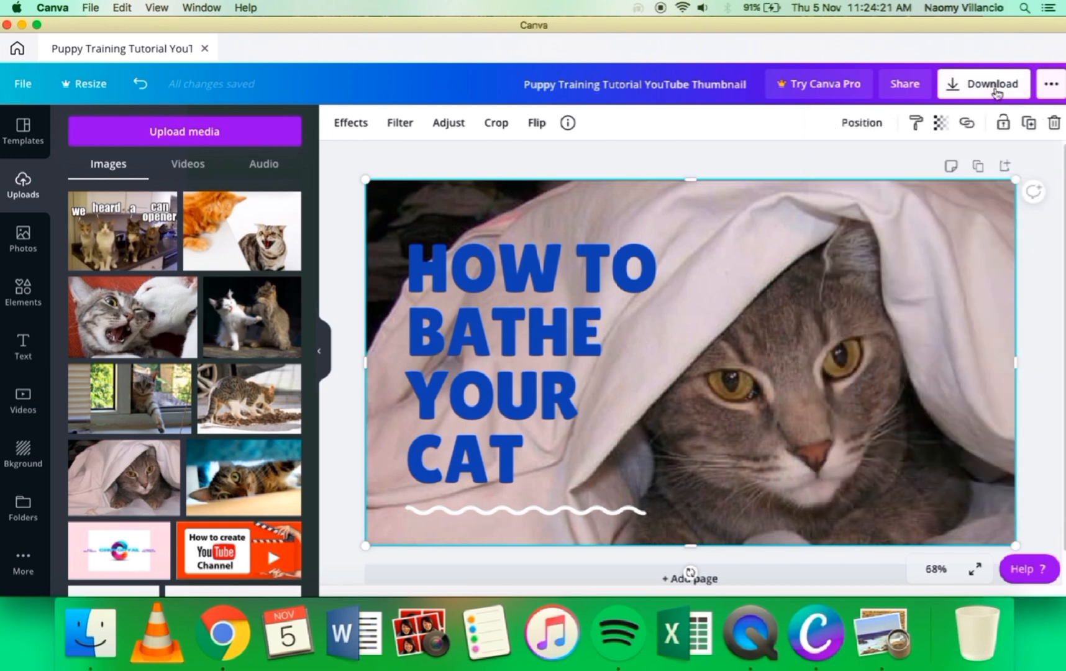